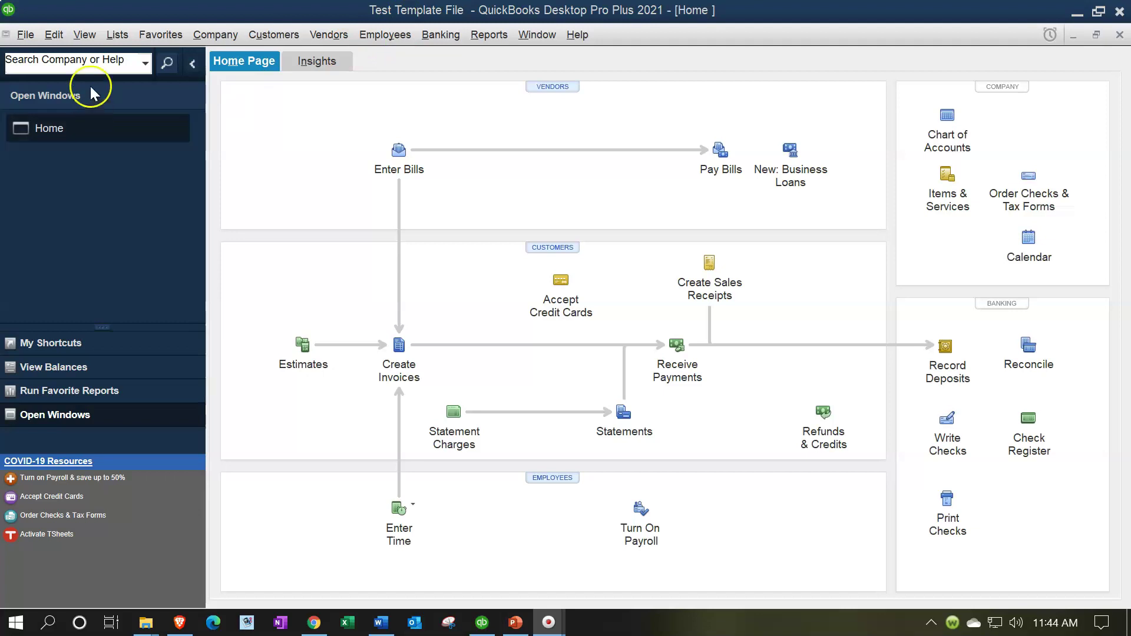
Show the Open Windows panel, then open the Templates list and select Invoice 1
{"action": "left_click", "coordinate": [84, 35]}
{"action": "left_click", "coordinate": [126, 55]}
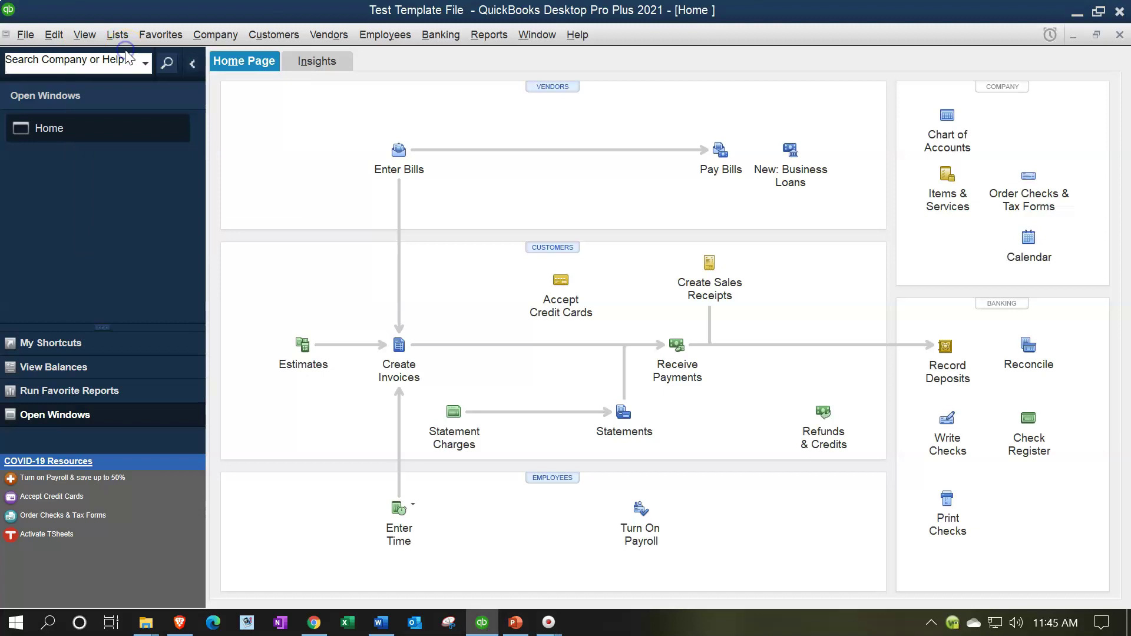
{"action": "left_click", "coordinate": [118, 35]}
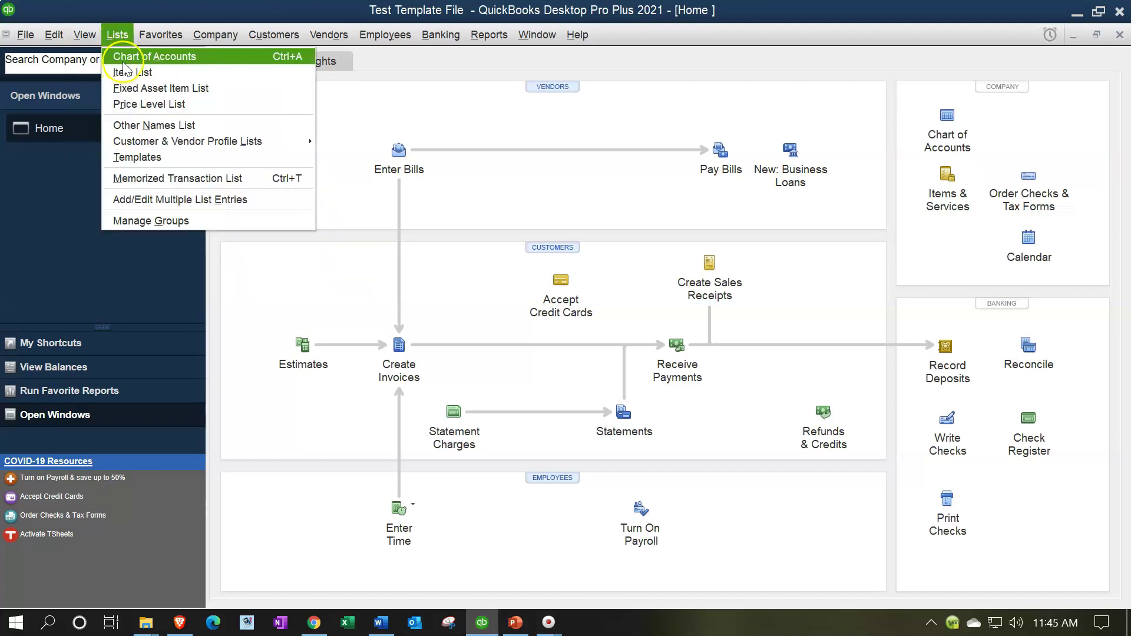
{"action": "left_click", "coordinate": [217, 161]}
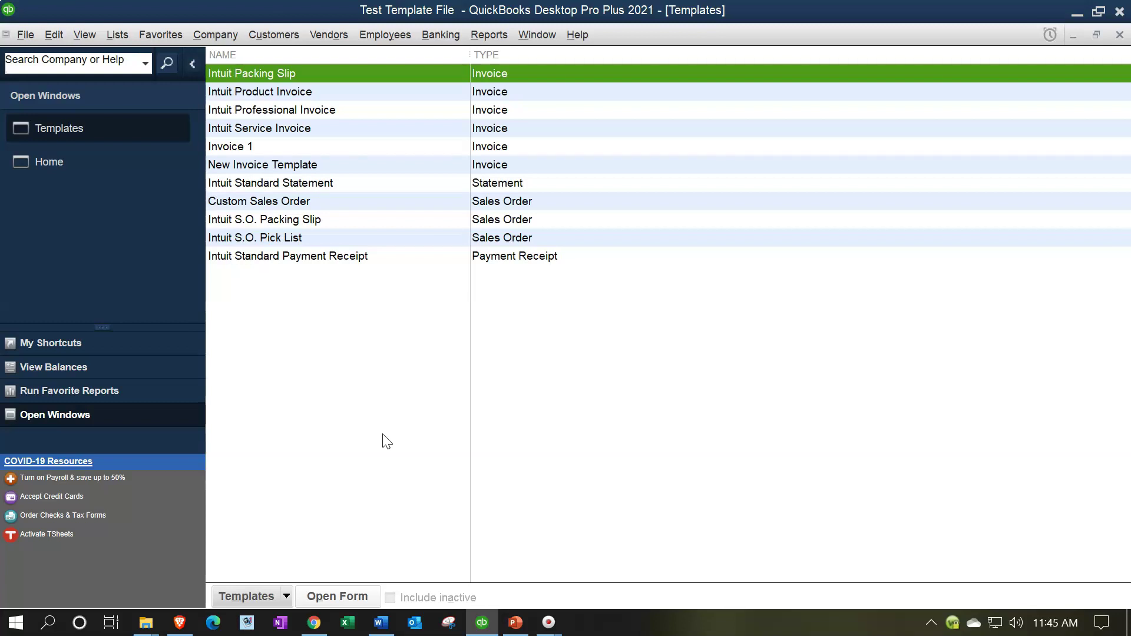
{"action": "left_click", "coordinate": [318, 151]}
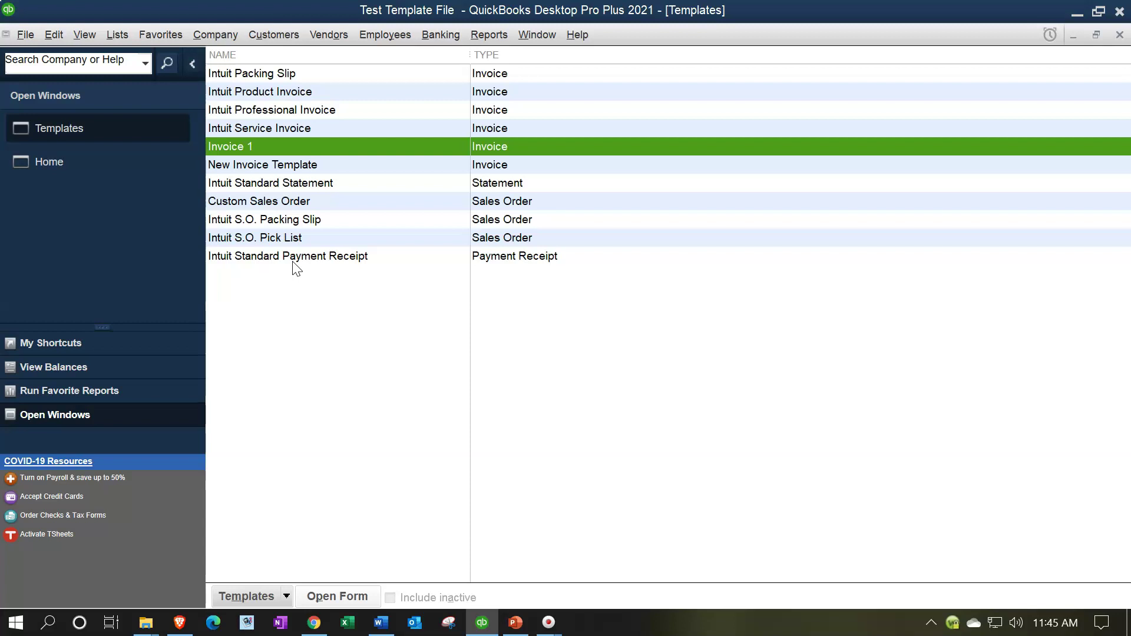
{"action": "double_click", "coordinate": [276, 152]}
{"action": "double_click", "coordinate": [269, 151]}
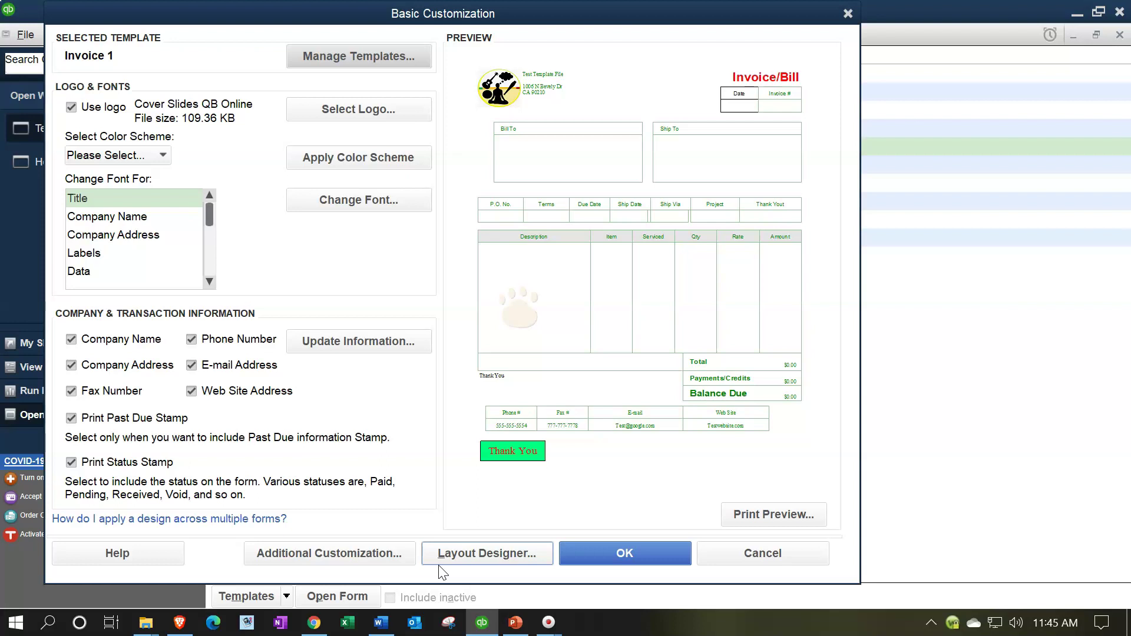
{"action": "left_click", "coordinate": [847, 13]}
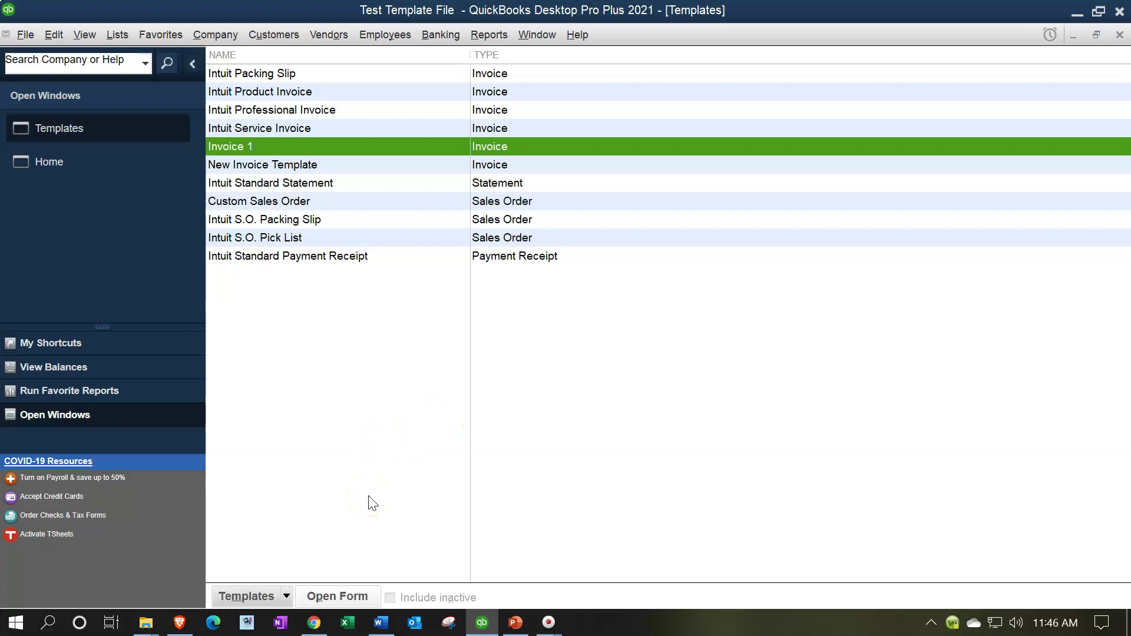
Go to the online Download Templates page and show the Invoice forms
{"action": "left_click", "coordinate": [285, 596]}
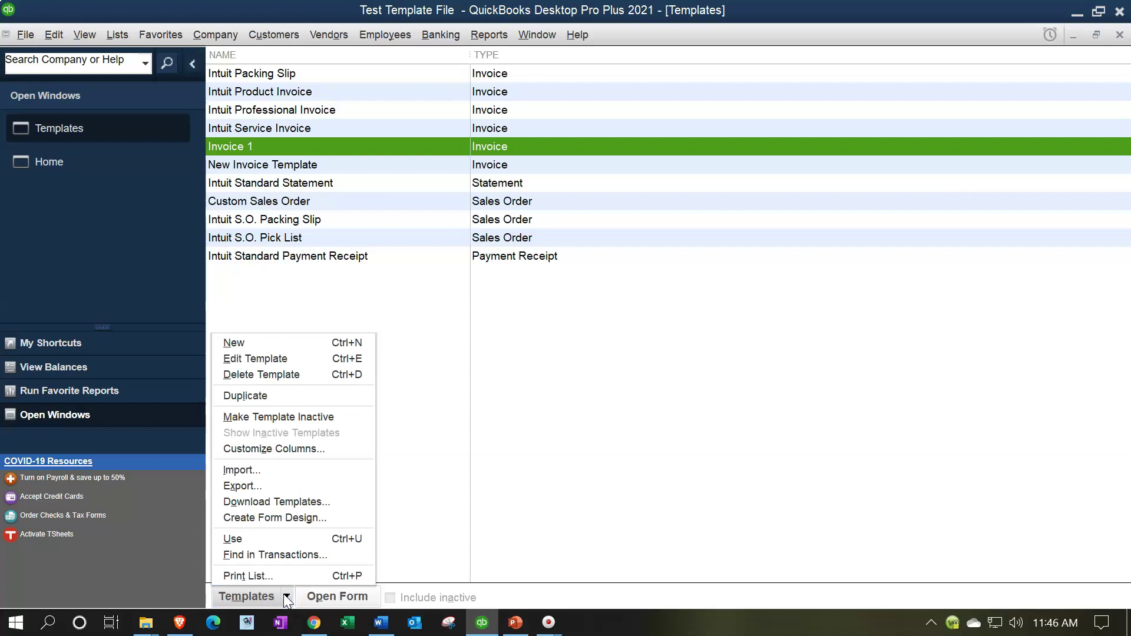
{"action": "left_click", "coordinate": [289, 502]}
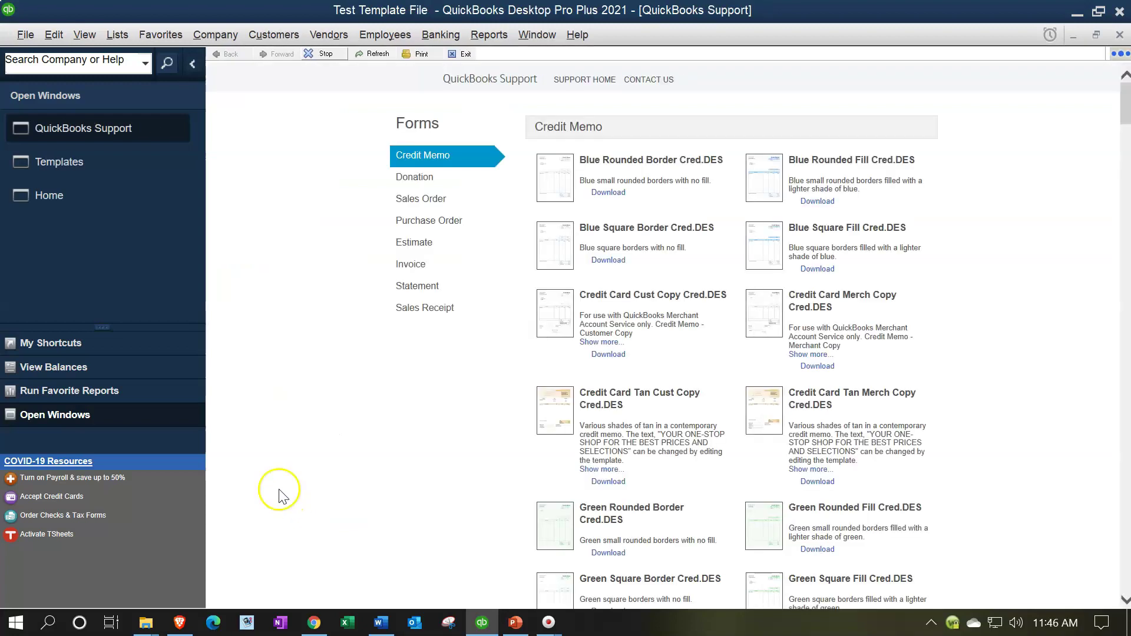
{"action": "left_click", "coordinate": [421, 266]}
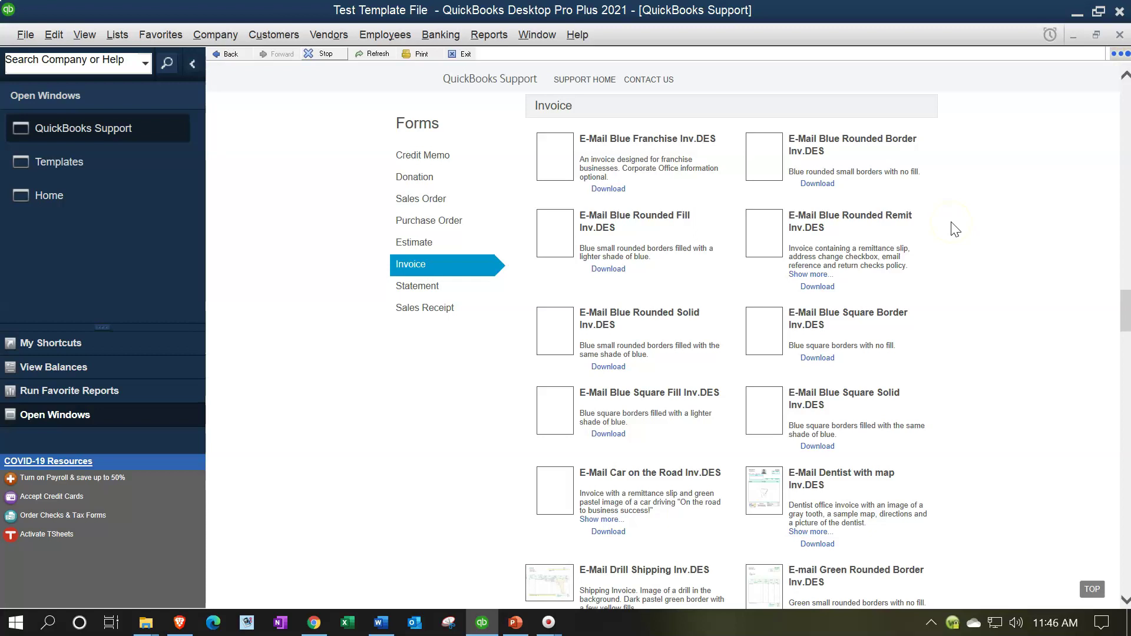
Scroll through the invoice templates and download E-Mail Car on the Road
{"action": "left_click", "coordinate": [885, 226]}
{"action": "scroll", "coordinate": [888, 233], "scroll_direction": "down", "scroll_amount": 6}
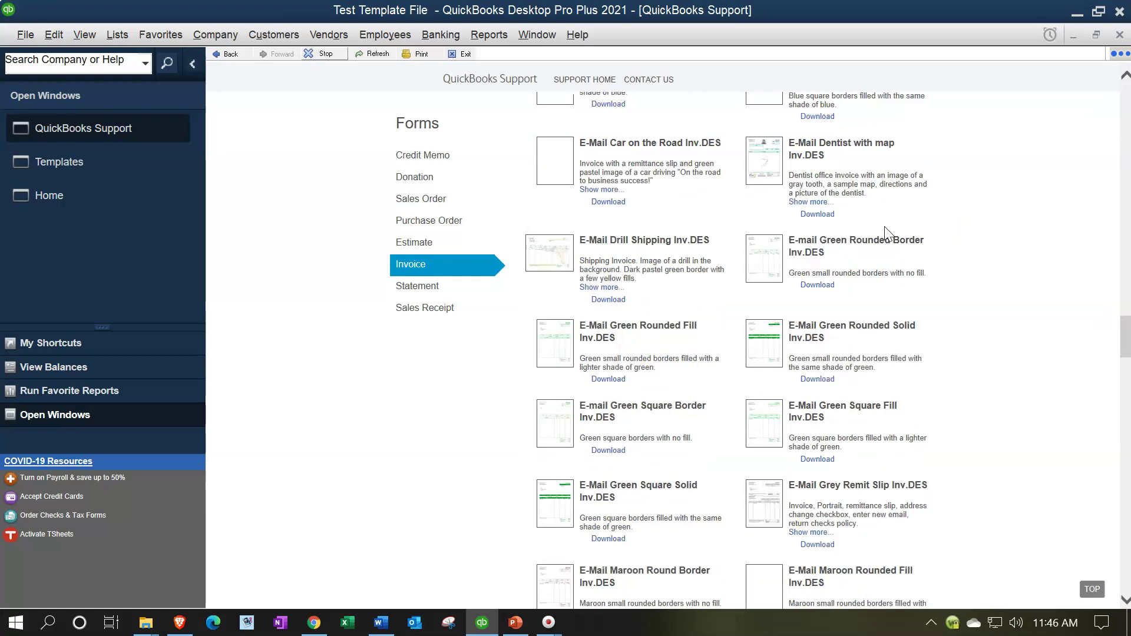
{"action": "scroll", "coordinate": [886, 231], "scroll_direction": "down", "scroll_amount": 2}
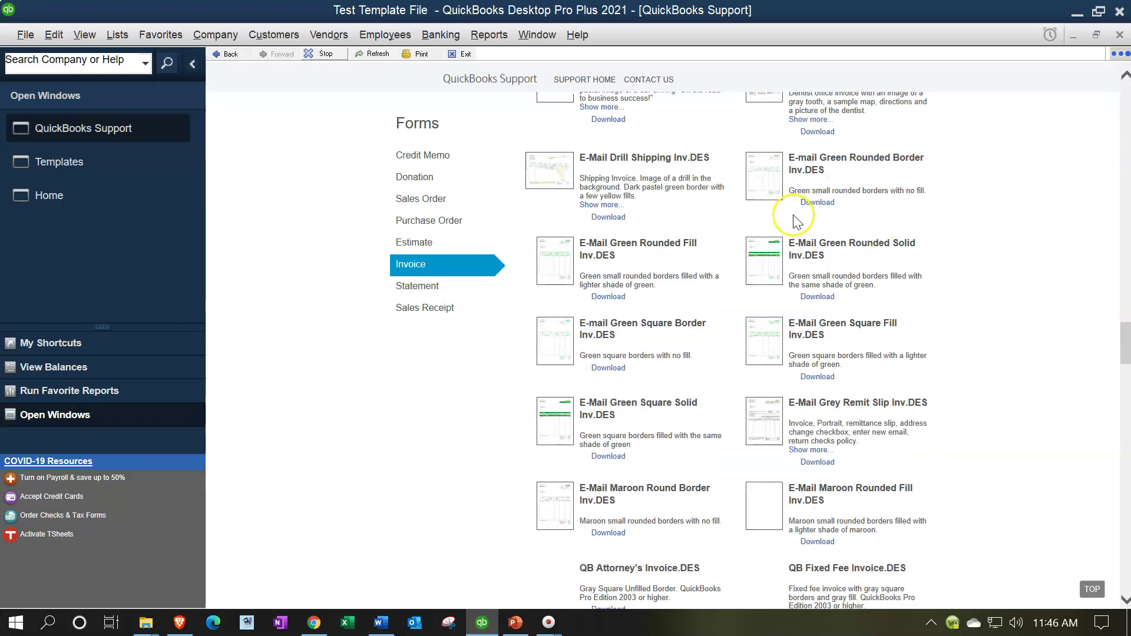
{"action": "scroll", "coordinate": [814, 215], "scroll_direction": "down", "scroll_amount": 2}
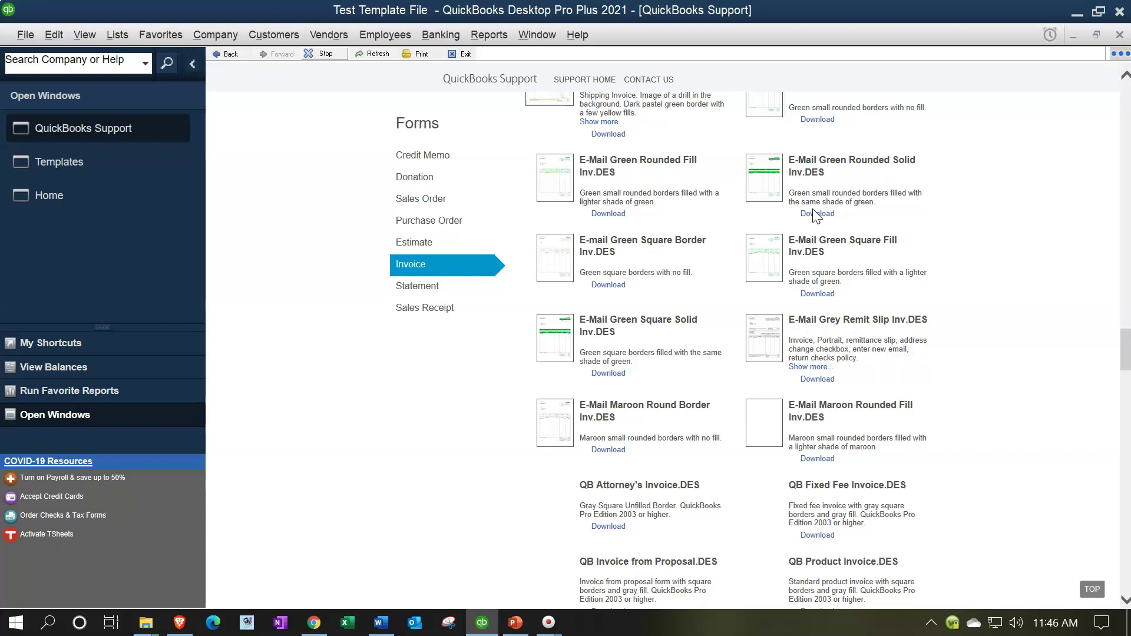
{"action": "scroll", "coordinate": [732, 203], "scroll_direction": "up", "scroll_amount": 1}
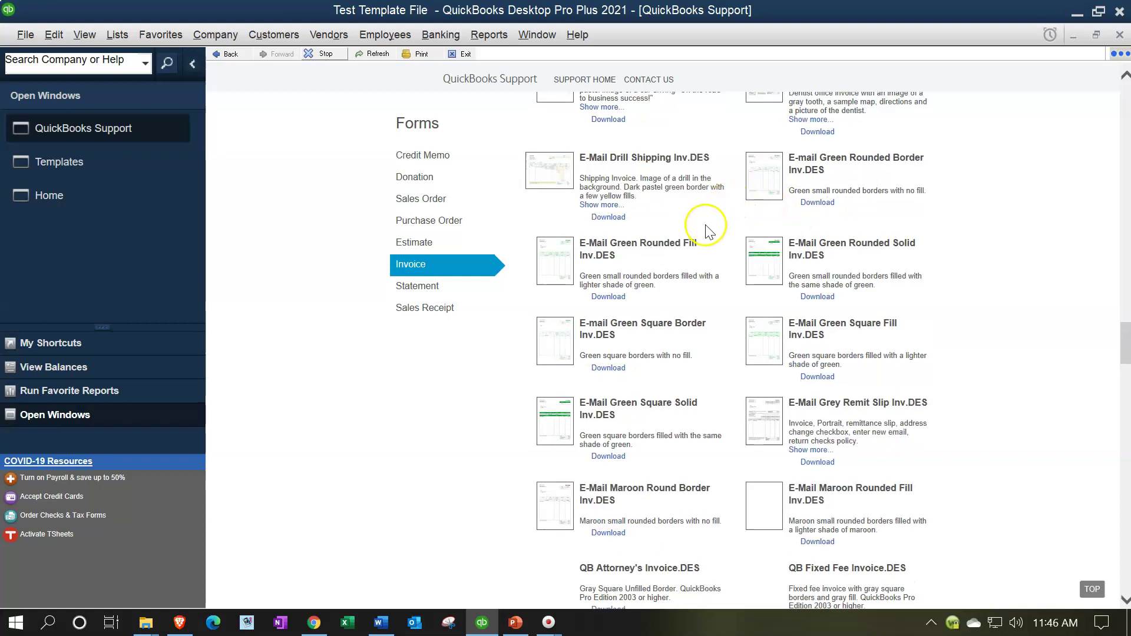
{"action": "scroll", "coordinate": [708, 228], "scroll_direction": "up", "scroll_amount": 1}
{"action": "left_click", "coordinate": [602, 204]}
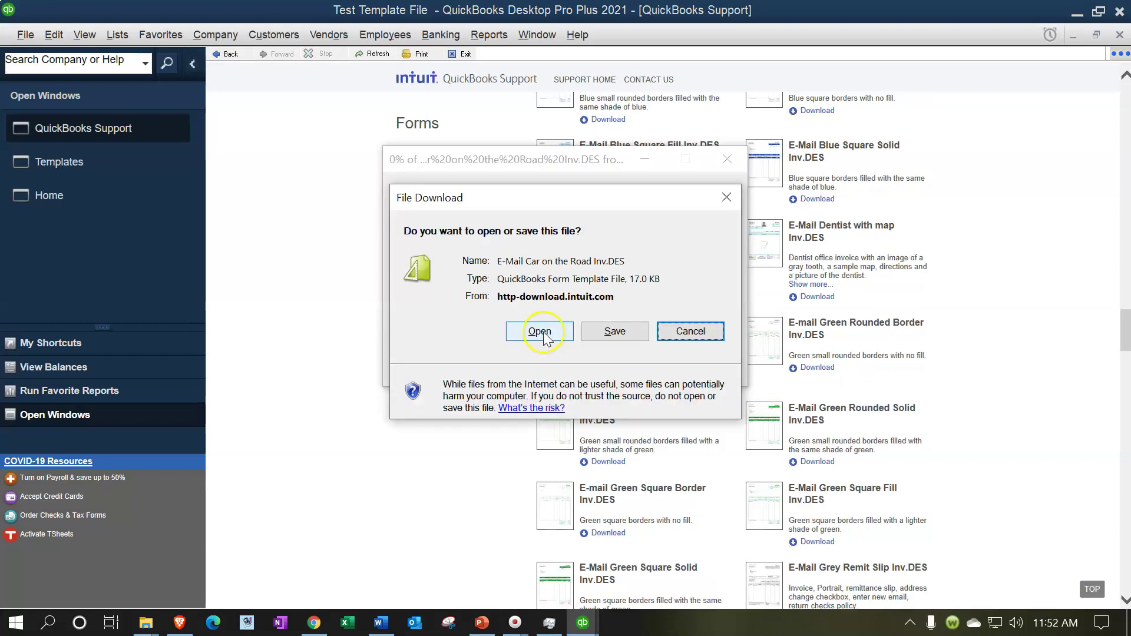
Open the E-Mail Car on the Road template, print-preview it, then close the preview and customization
{"action": "left_click", "coordinate": [539, 330]}
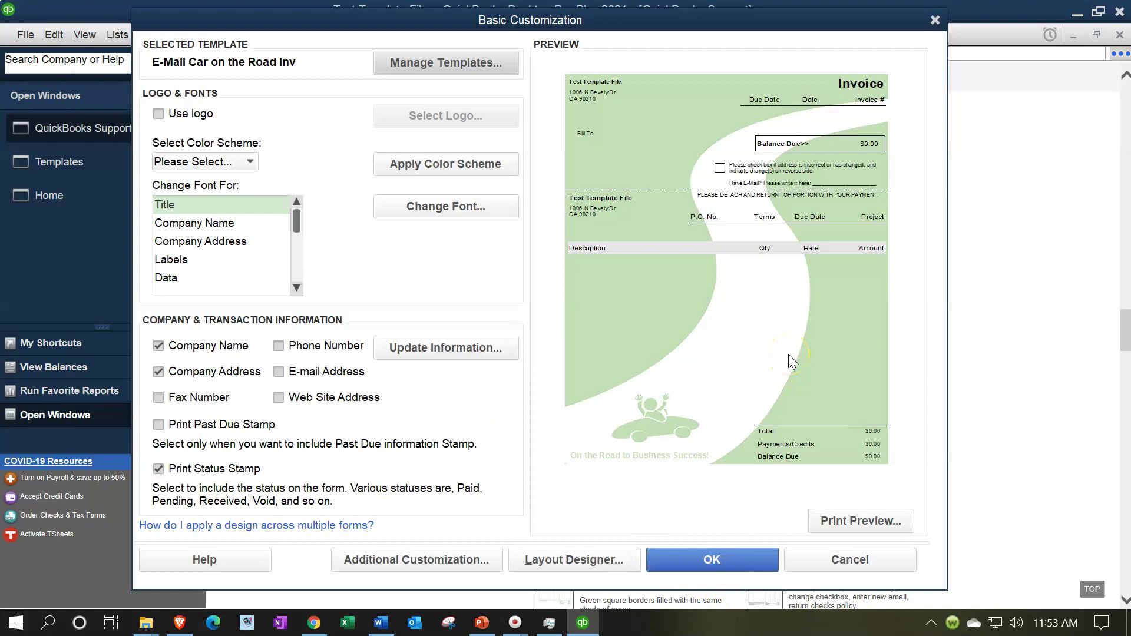
{"action": "left_click", "coordinate": [856, 521]}
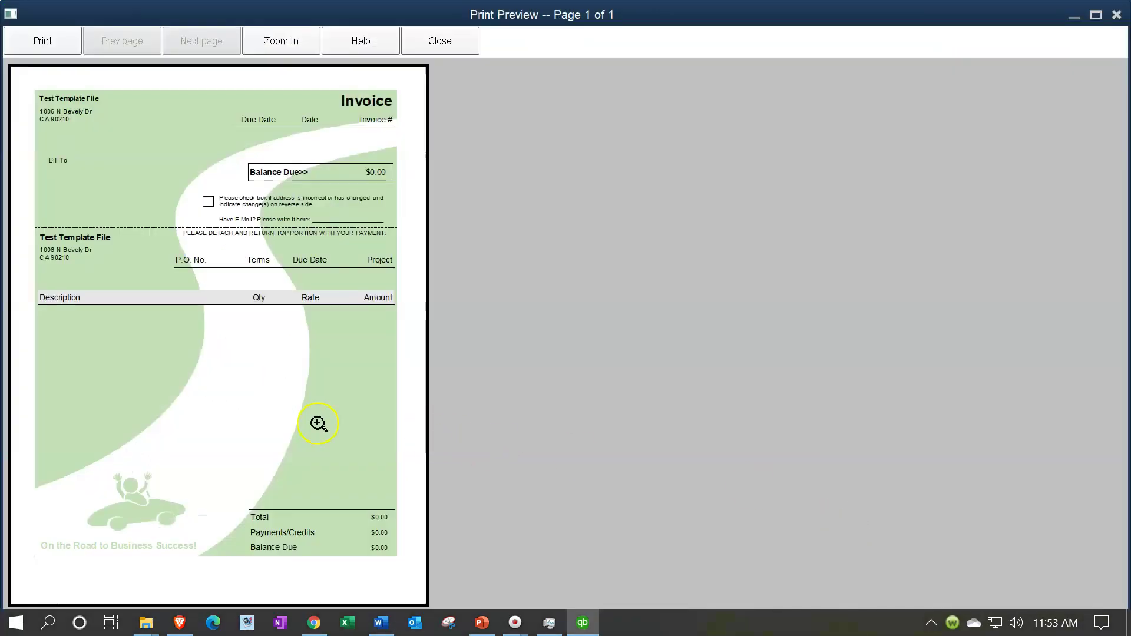
{"action": "left_click", "coordinate": [443, 53]}
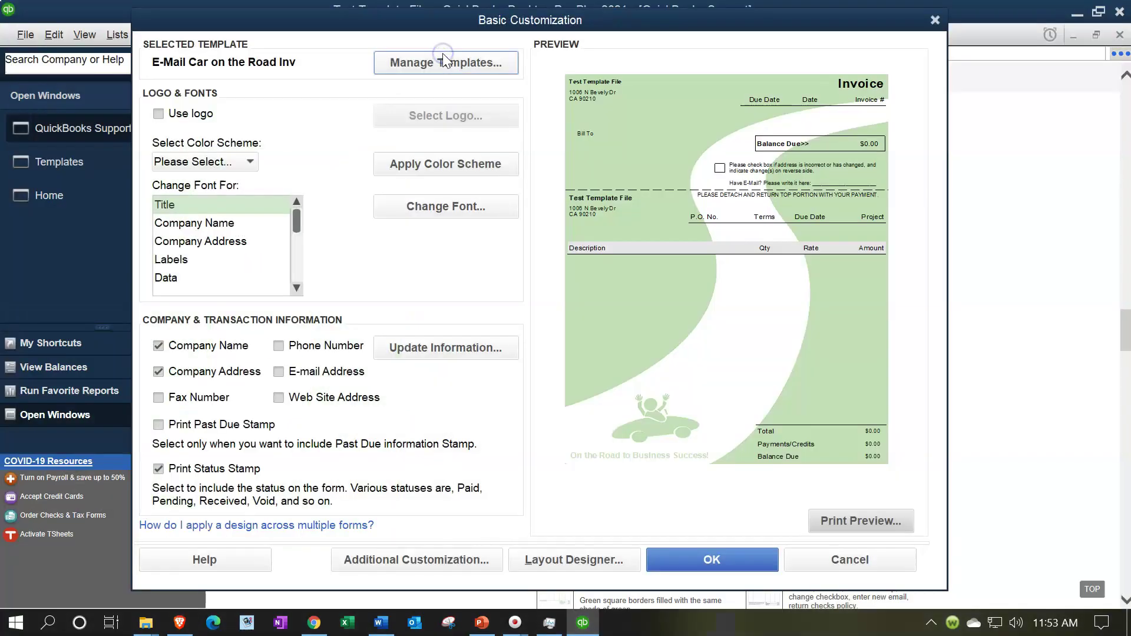
{"action": "left_click", "coordinate": [935, 20]}
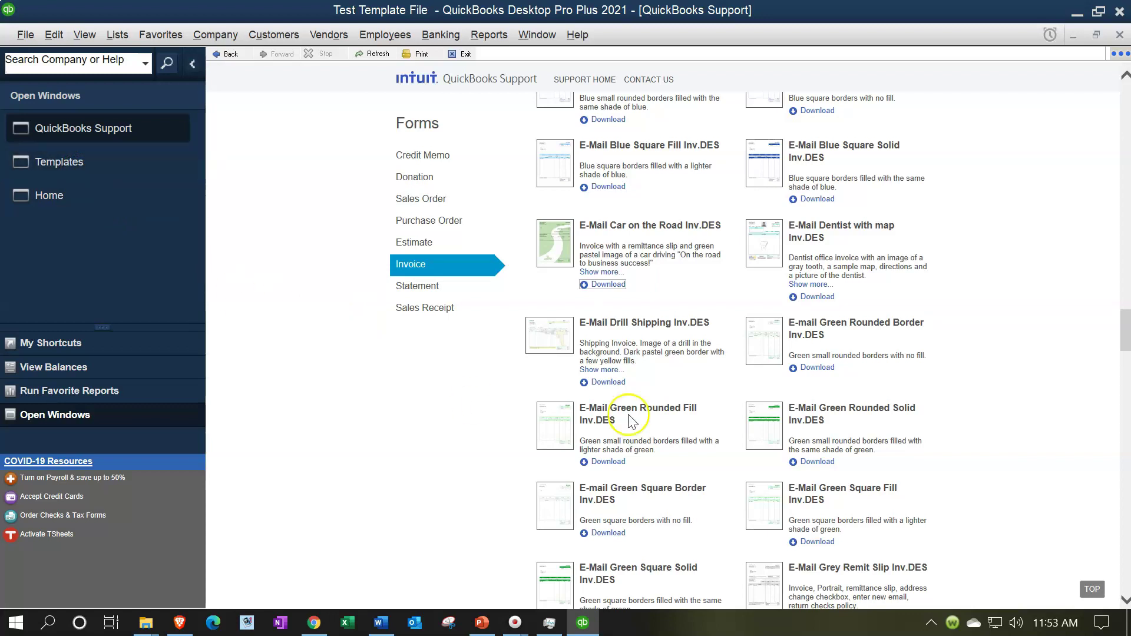
Download and open E-Mail Maroon Rounded Fill, then close its Basic Customization window
{"action": "scroll", "coordinate": [733, 435], "scroll_direction": "down", "scroll_amount": 1}
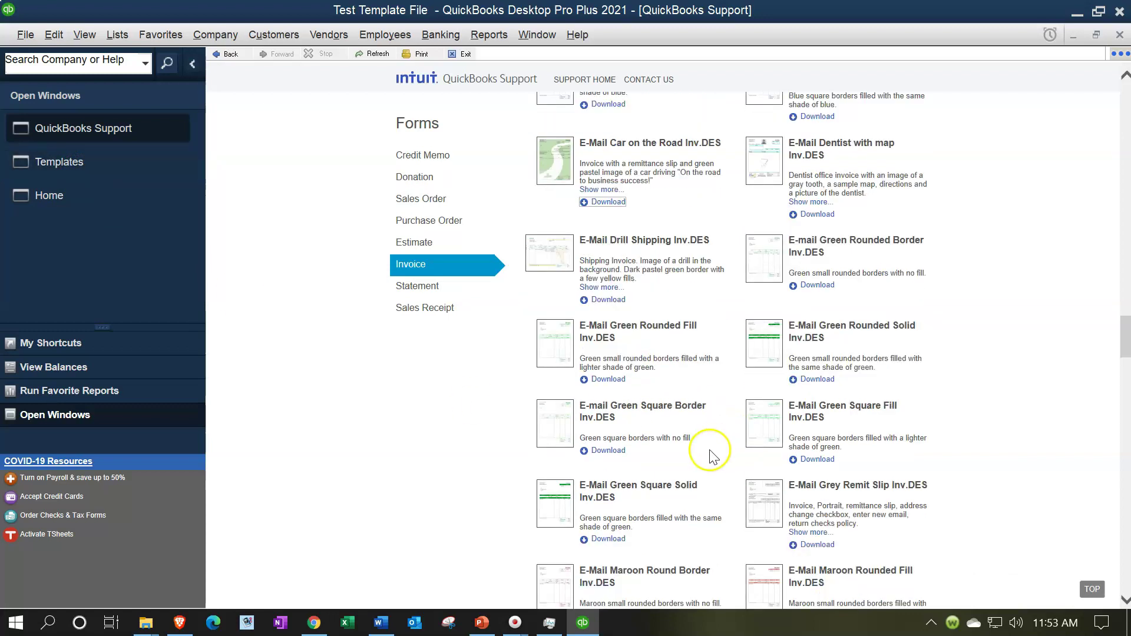
{"action": "scroll", "coordinate": [715, 451], "scroll_direction": "down", "scroll_amount": 3}
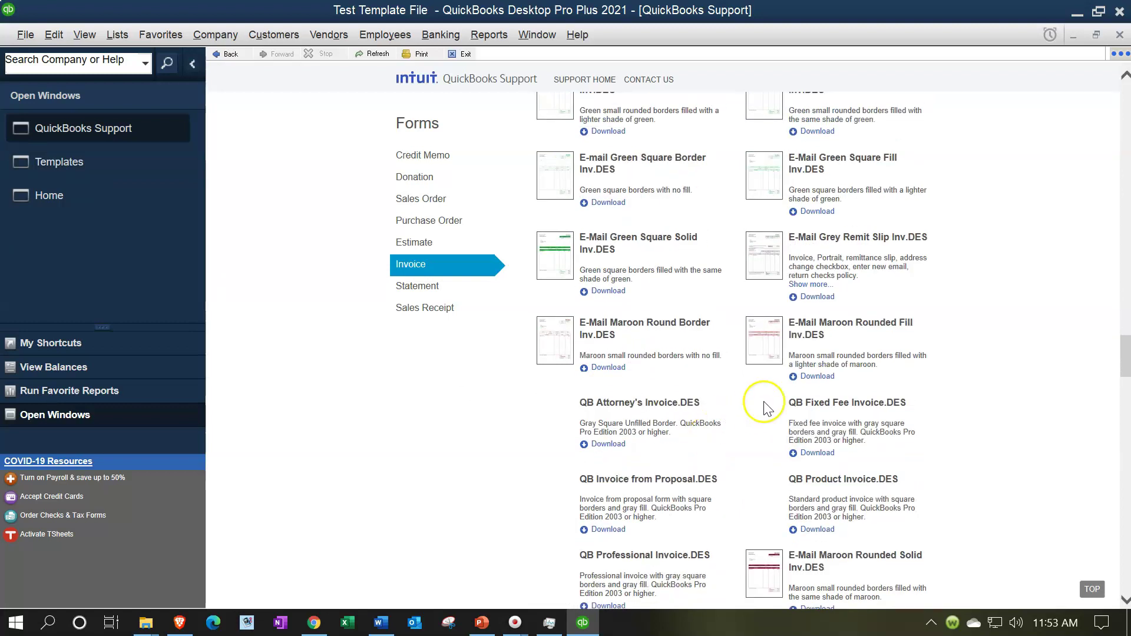
{"action": "scroll", "coordinate": [833, 343], "scroll_direction": "down", "scroll_amount": 1}
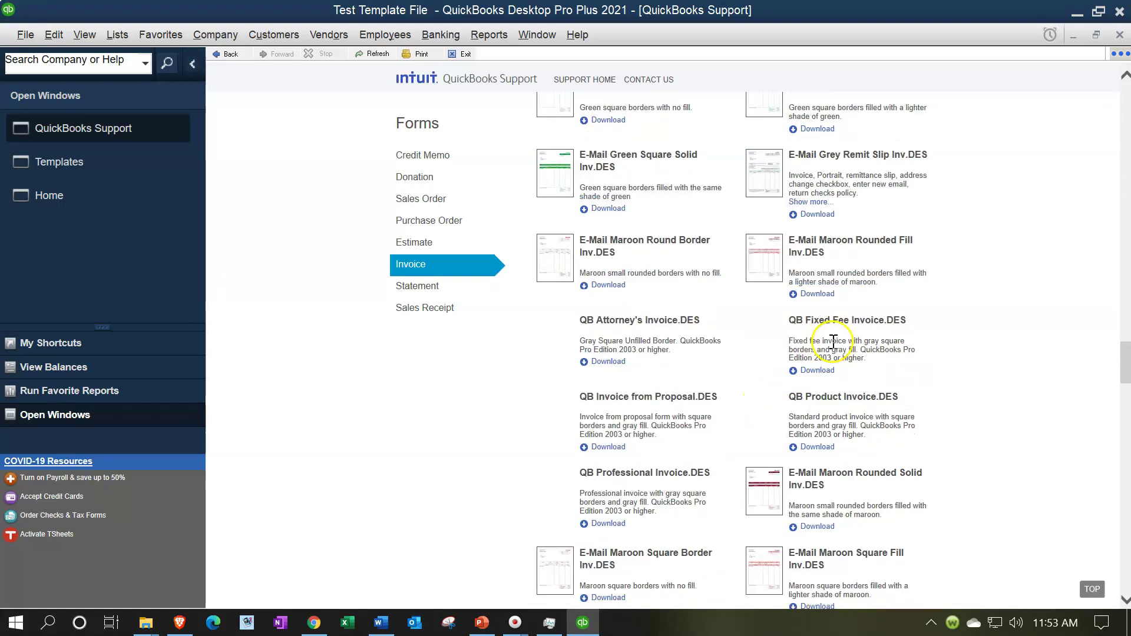
{"action": "left_click", "coordinate": [818, 294]}
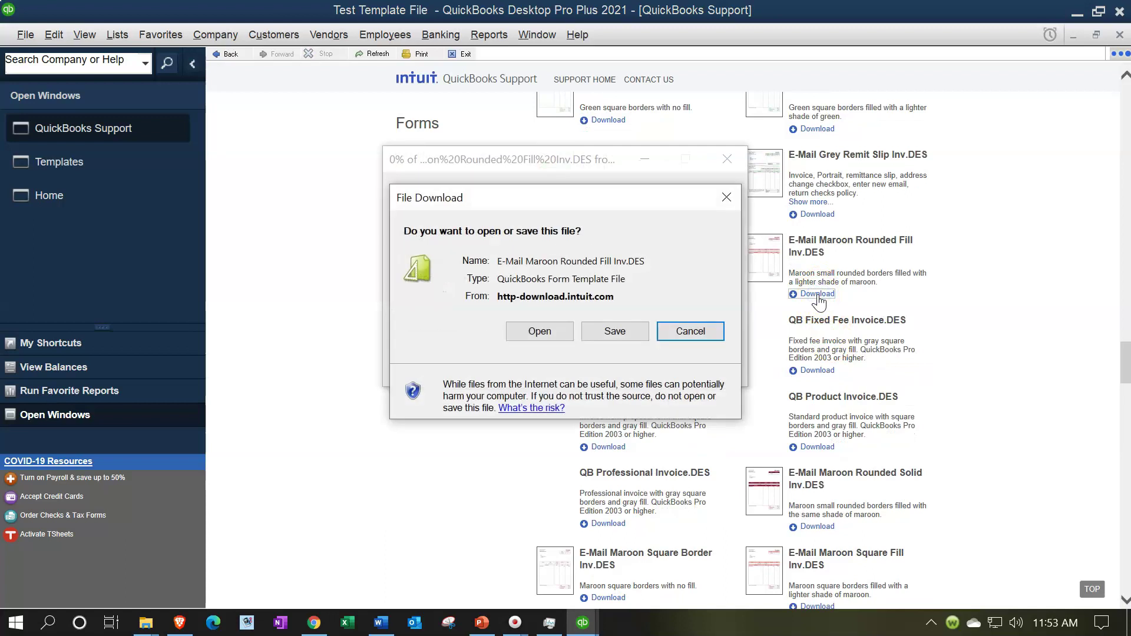
{"action": "left_click", "coordinate": [533, 331]}
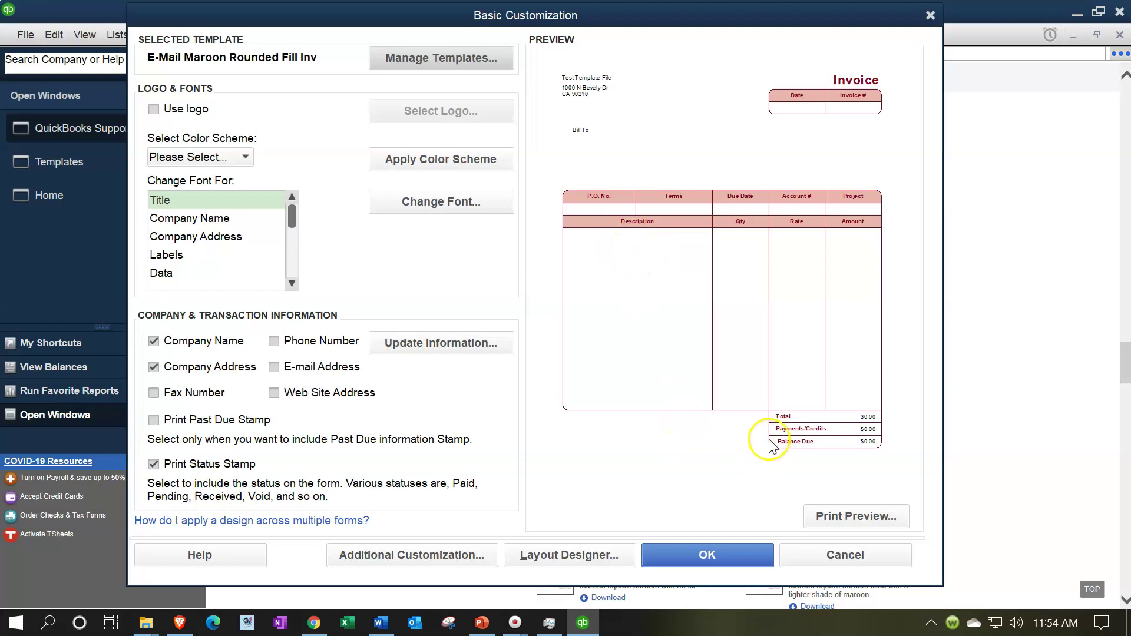
{"action": "left_click", "coordinate": [931, 15]}
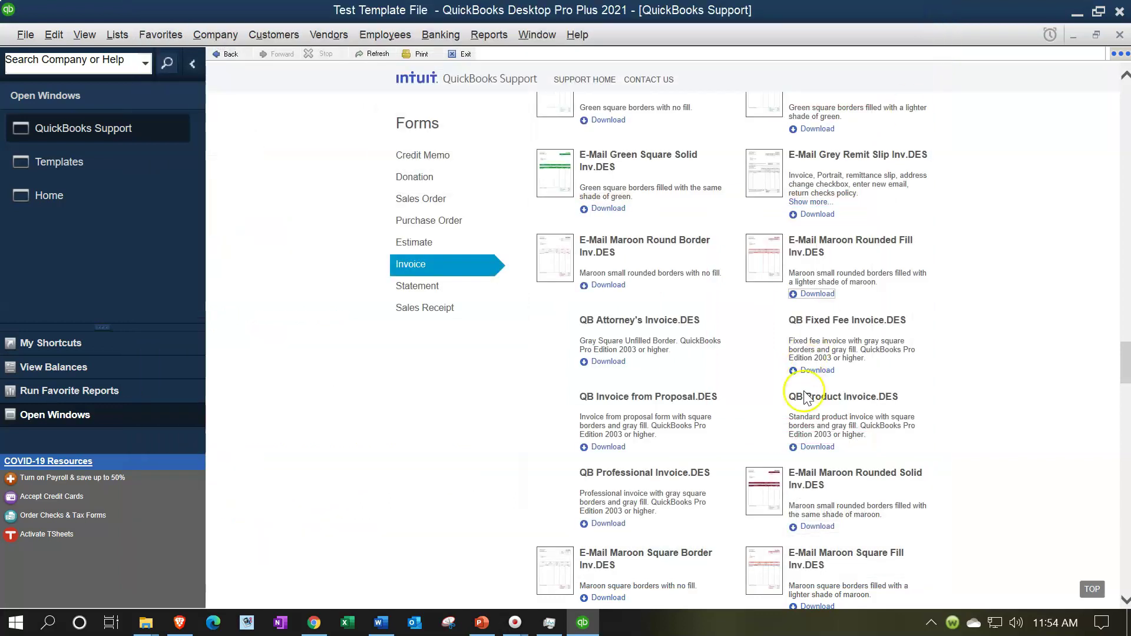
Download and open E-Mail Maroon Rounded Solid, then close its customization window
{"action": "scroll", "coordinate": [805, 392], "scroll_direction": "down", "scroll_amount": 3}
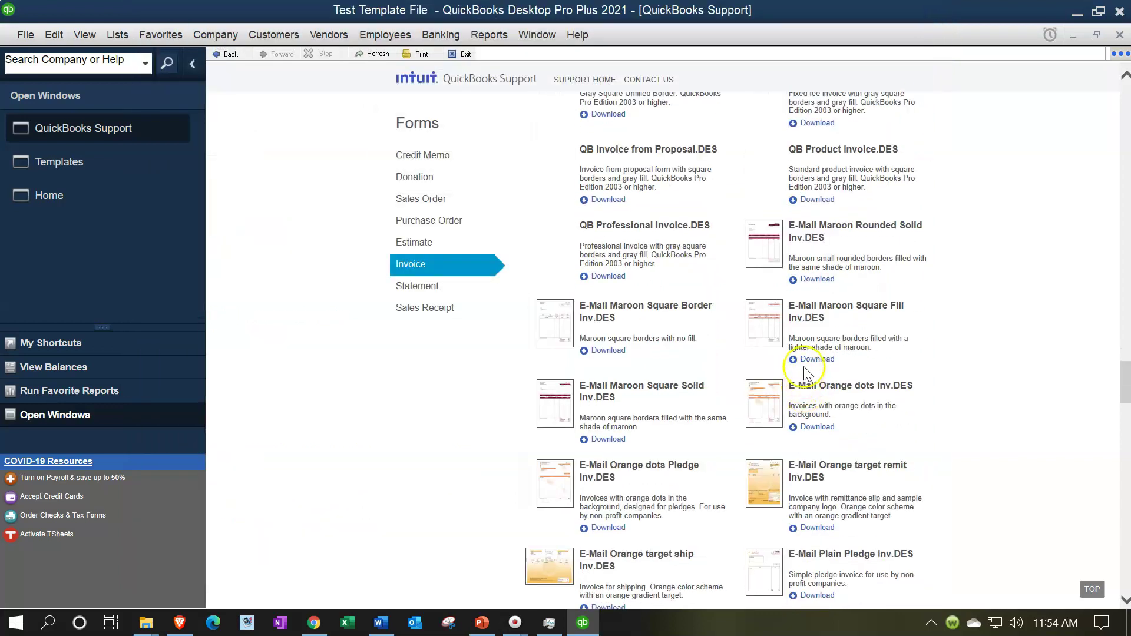
{"action": "left_click", "coordinate": [818, 279]}
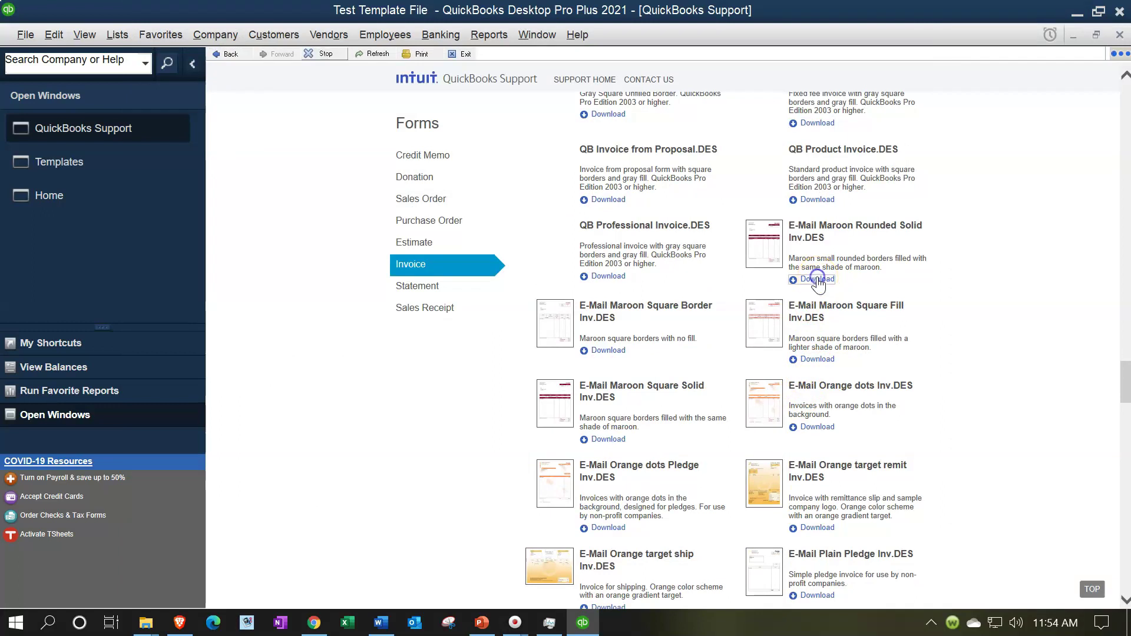
{"action": "left_click", "coordinate": [549, 329]}
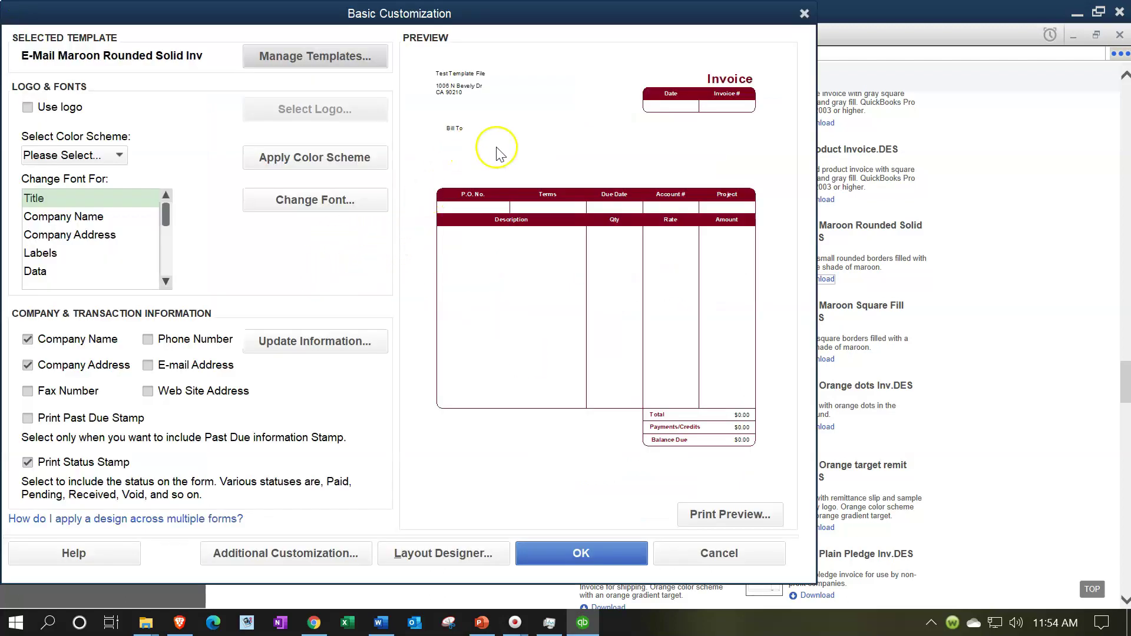
{"action": "left_click", "coordinate": [804, 14]}
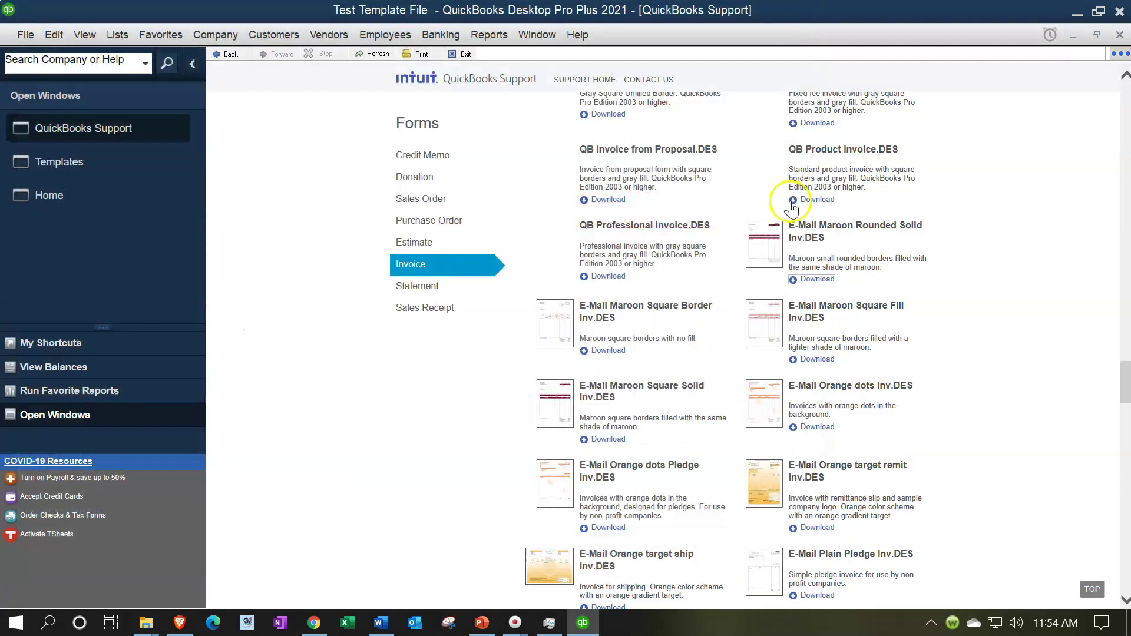
Download and open E-Mail Orange target remit, review it, then close its customization window
{"action": "scroll", "coordinate": [766, 229], "scroll_direction": "down", "scroll_amount": 3}
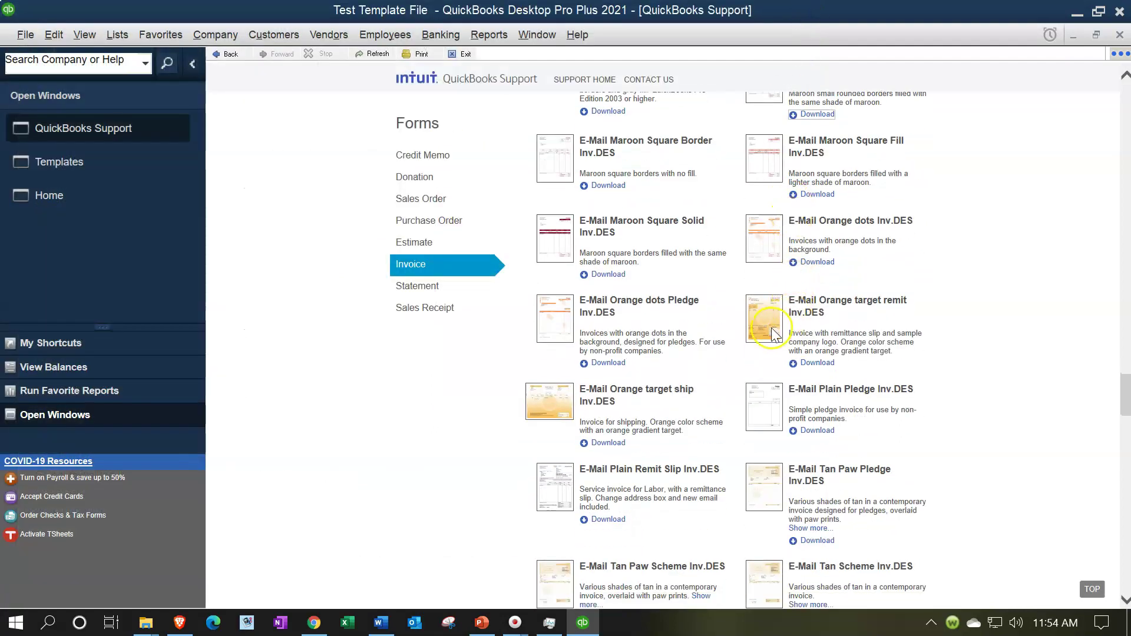
{"action": "left_click", "coordinate": [817, 363]}
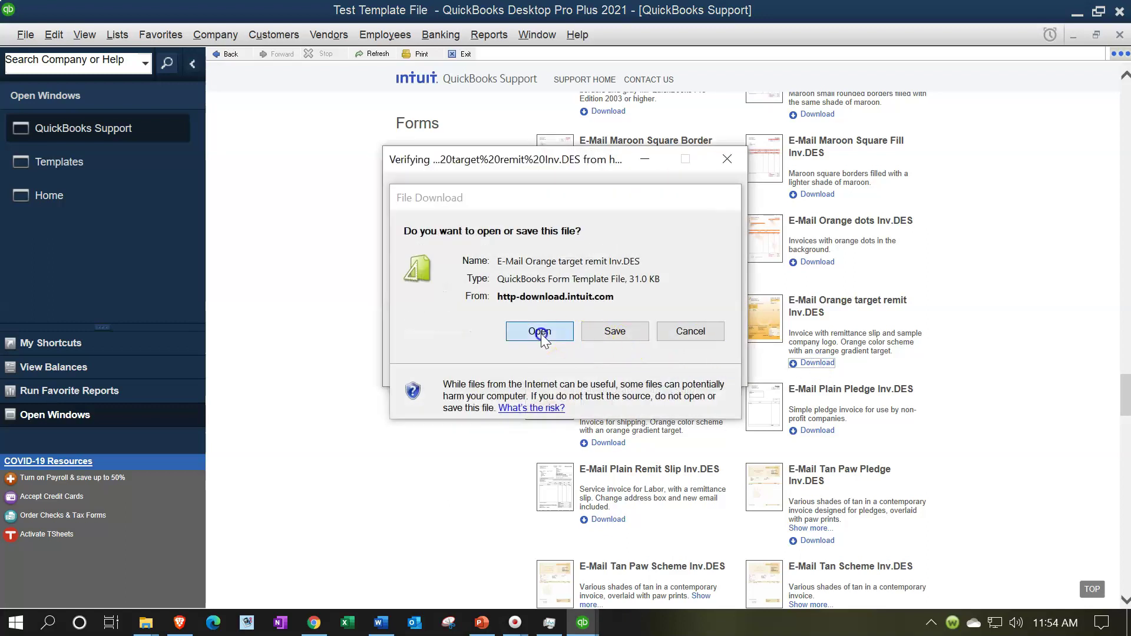
{"action": "left_click", "coordinate": [540, 332]}
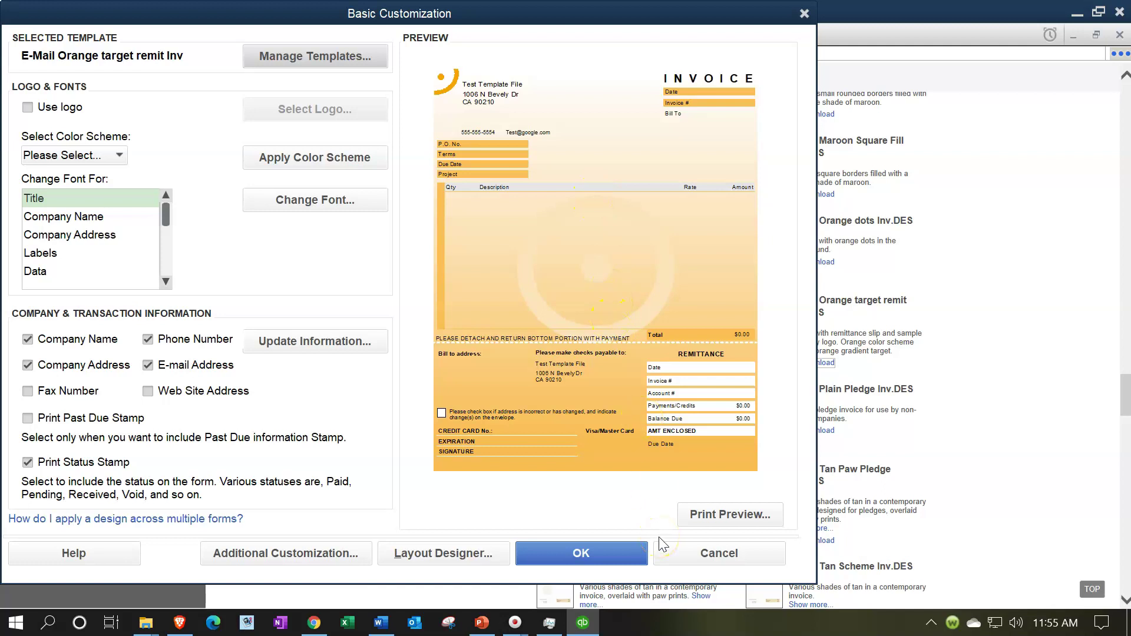
{"action": "left_click", "coordinate": [805, 13]}
Download and open E-Mail Yellow Scheme, review its preview, then close Basic Customization
{"action": "scroll", "coordinate": [953, 398], "scroll_direction": "down", "scroll_amount": 4}
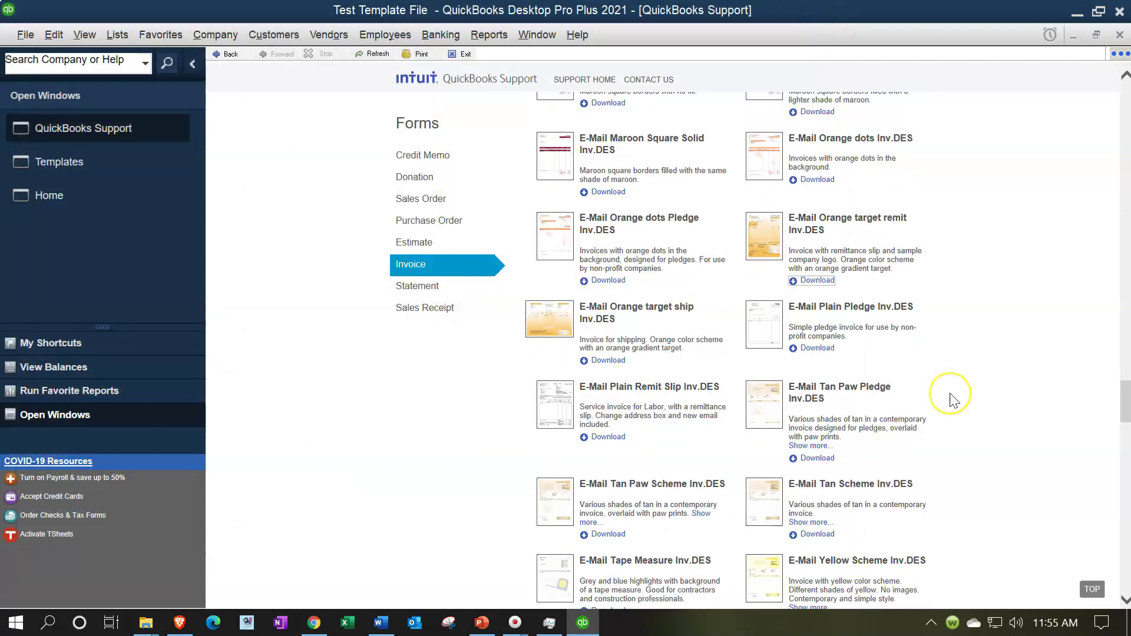
{"action": "scroll", "coordinate": [953, 398], "scroll_direction": "down", "scroll_amount": 1}
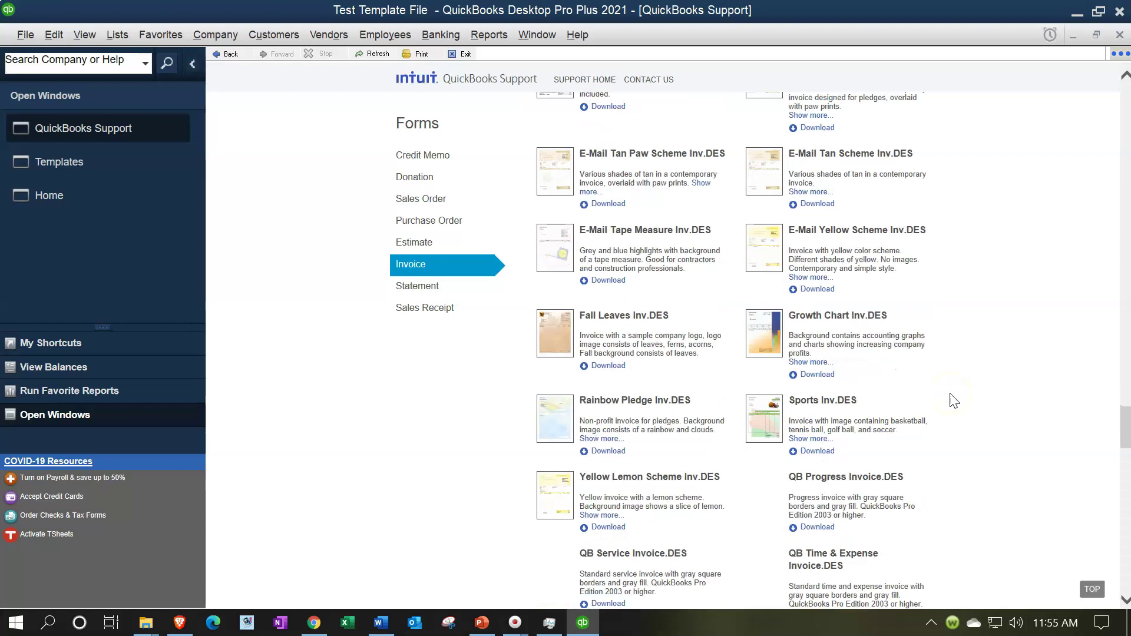
{"action": "left_click", "coordinate": [815, 290]}
{"action": "left_click", "coordinate": [542, 332]}
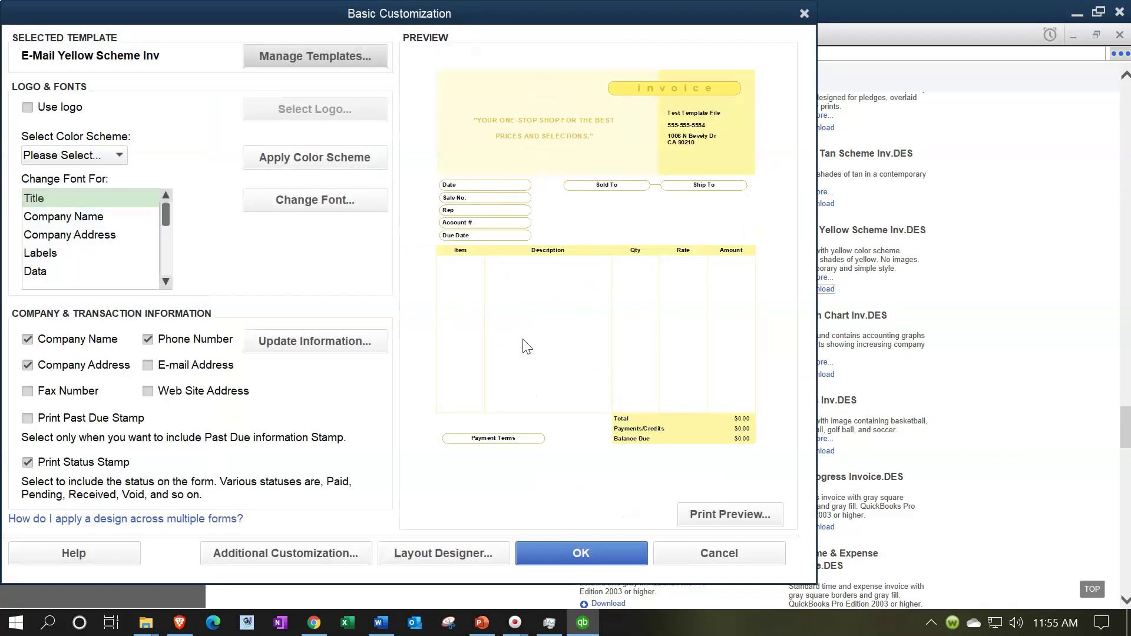
{"action": "left_click", "coordinate": [508, 243]}
{"action": "left_click", "coordinate": [481, 128]}
{"action": "left_click", "coordinate": [804, 13]}
Download and open E-Mail Orange target remit again and accept it with OK
{"action": "scroll", "coordinate": [967, 363], "scroll_direction": "down", "scroll_amount": 3}
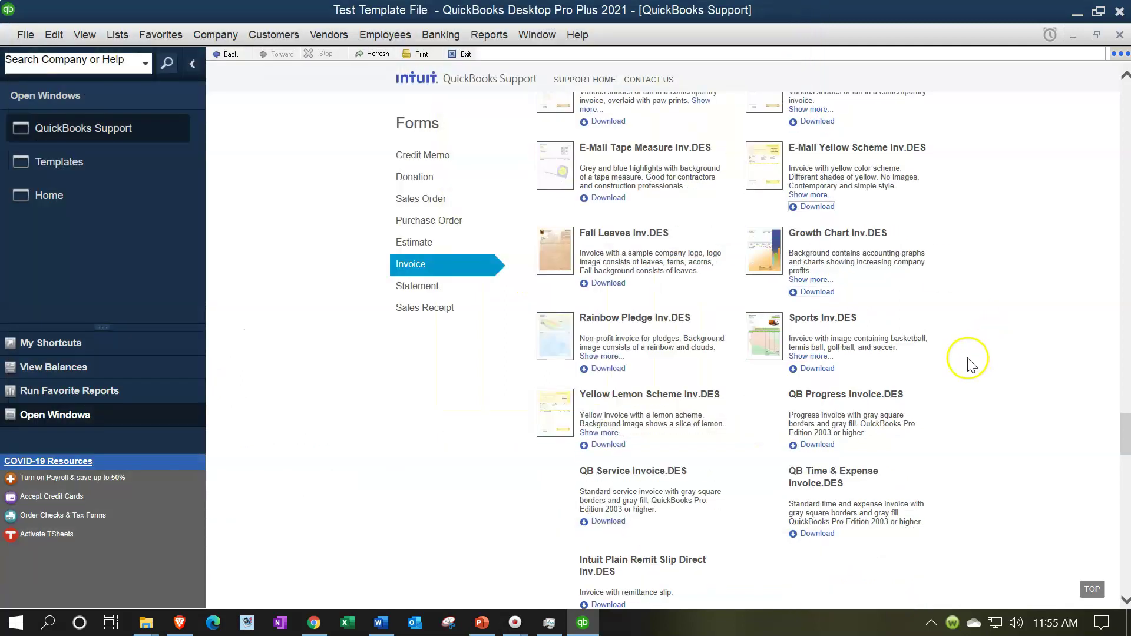
{"action": "scroll", "coordinate": [967, 362], "scroll_direction": "up", "scroll_amount": 7}
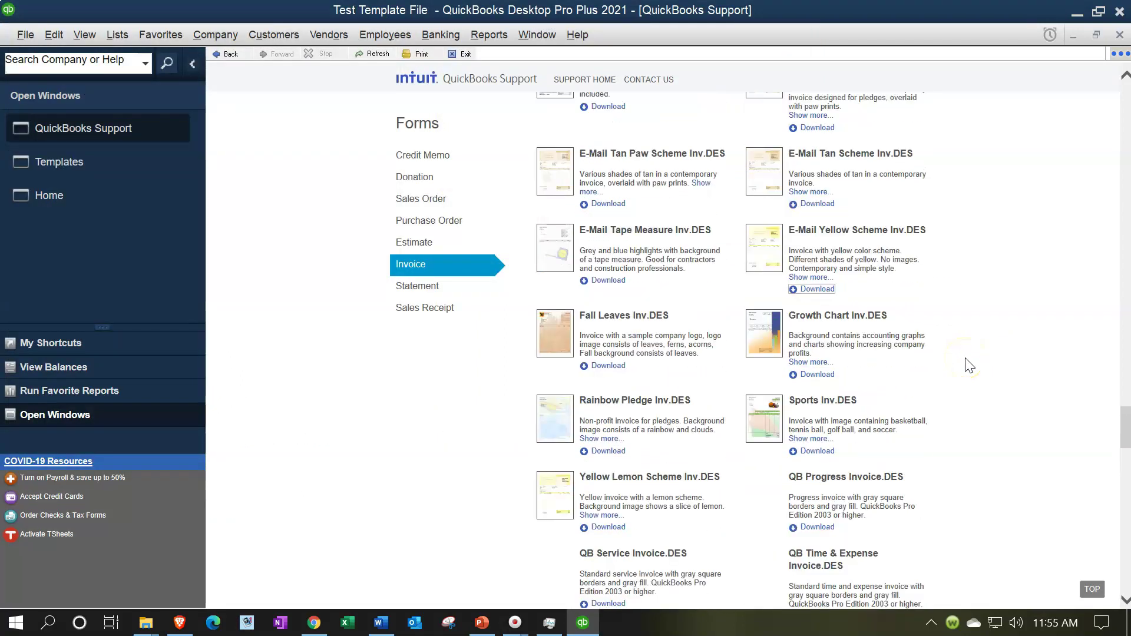
{"action": "scroll", "coordinate": [967, 363], "scroll_direction": "up", "scroll_amount": 3}
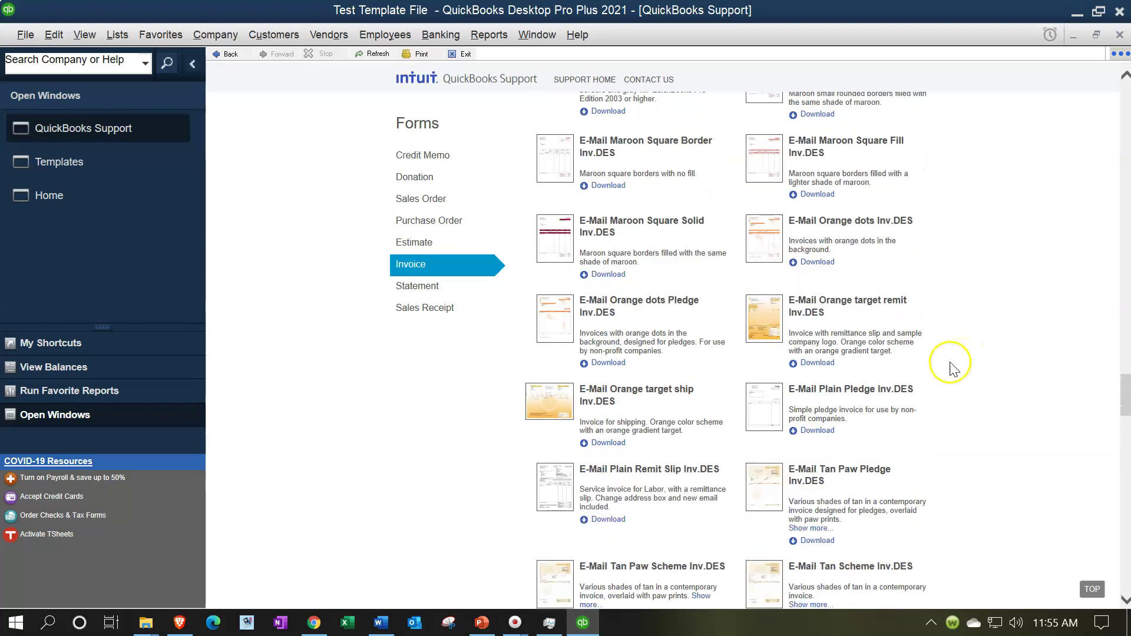
{"action": "left_click", "coordinate": [817, 363]}
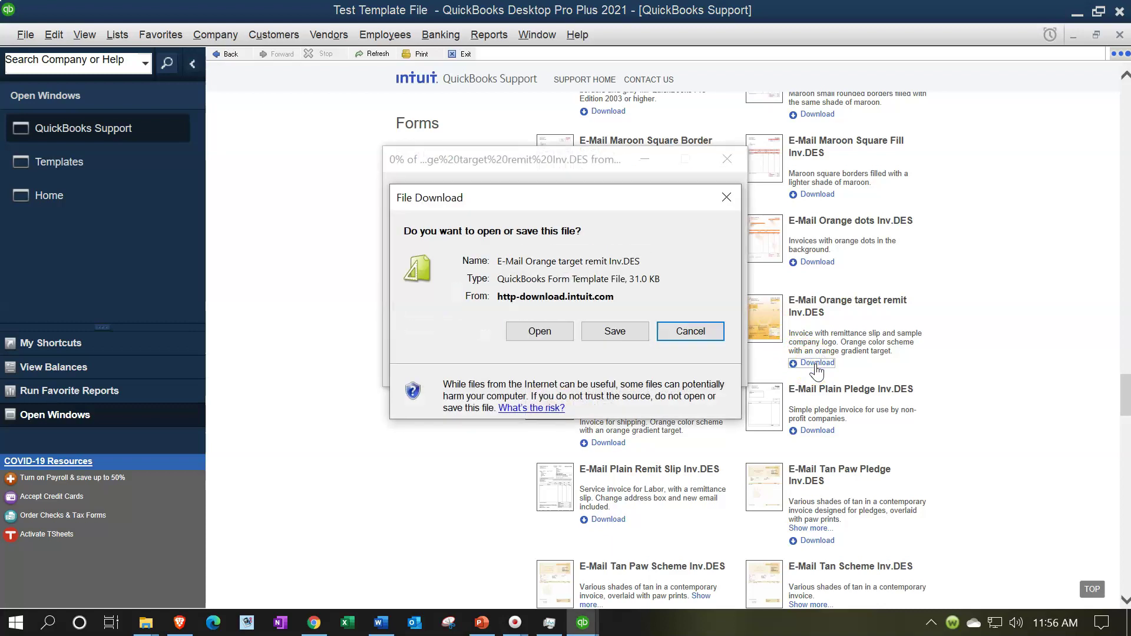
{"action": "left_click", "coordinate": [545, 328]}
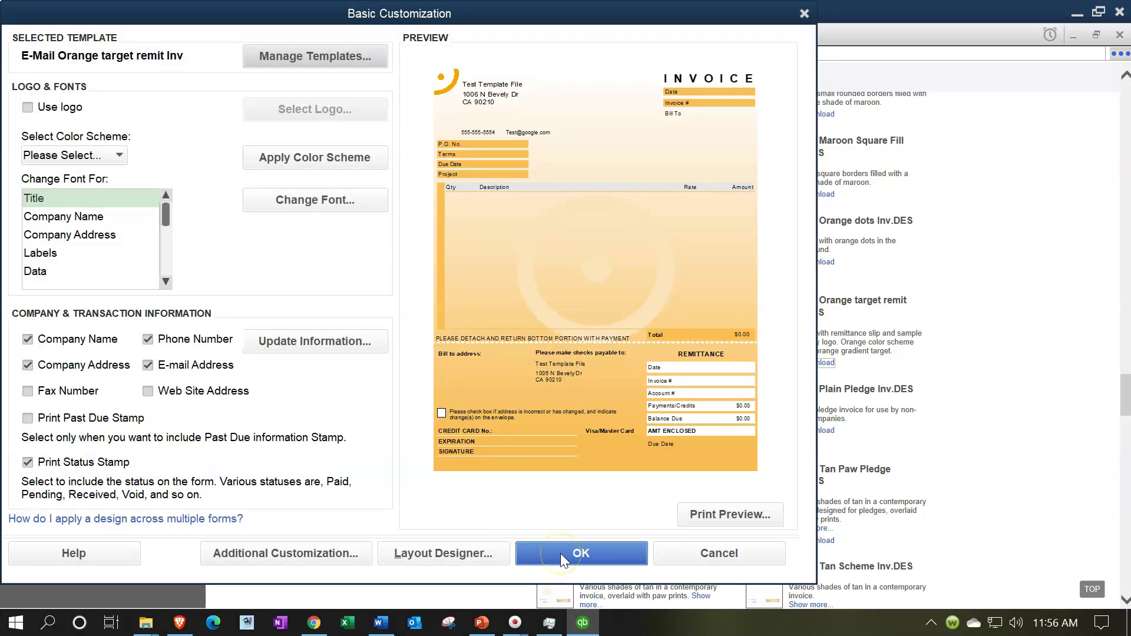
{"action": "left_click", "coordinate": [560, 553]}
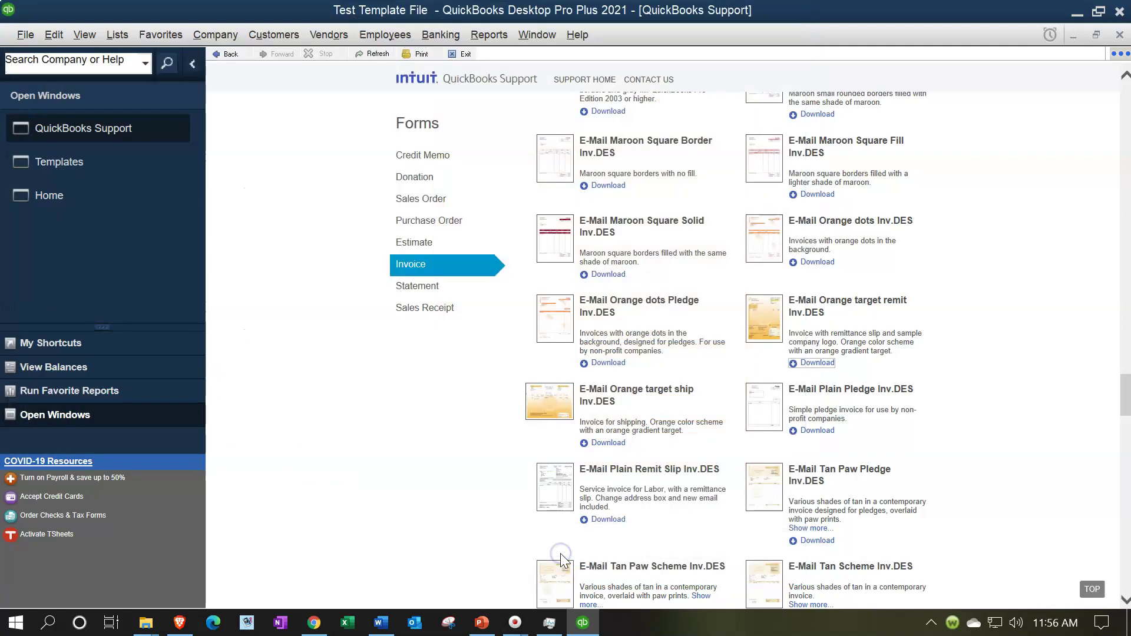
{"action": "left_click", "coordinate": [823, 333]}
From the Templates list, open Basic Customization for E-Mail Orange target remit Inv and move it right
{"action": "left_click", "coordinate": [83, 164]}
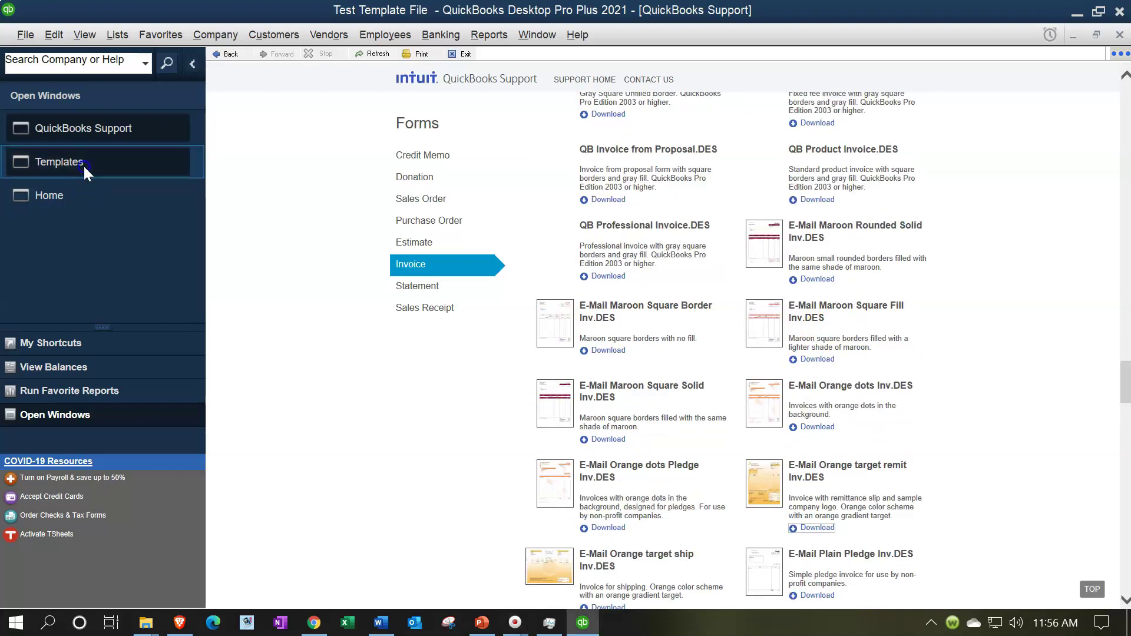
{"action": "left_click", "coordinate": [118, 185]}
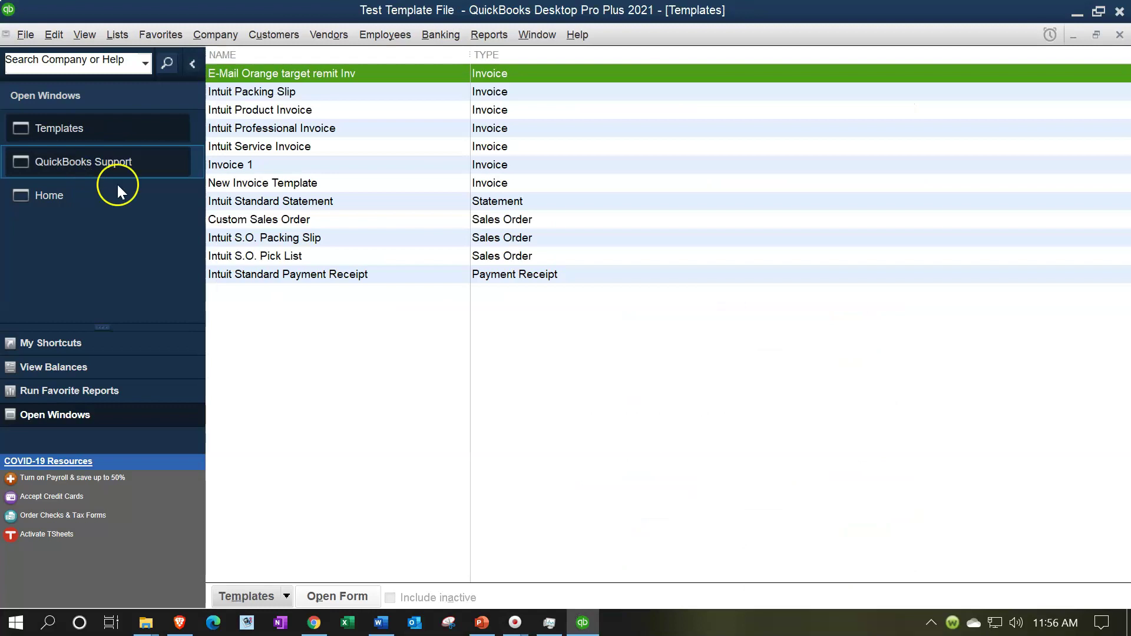
{"action": "left_click", "coordinate": [280, 75]}
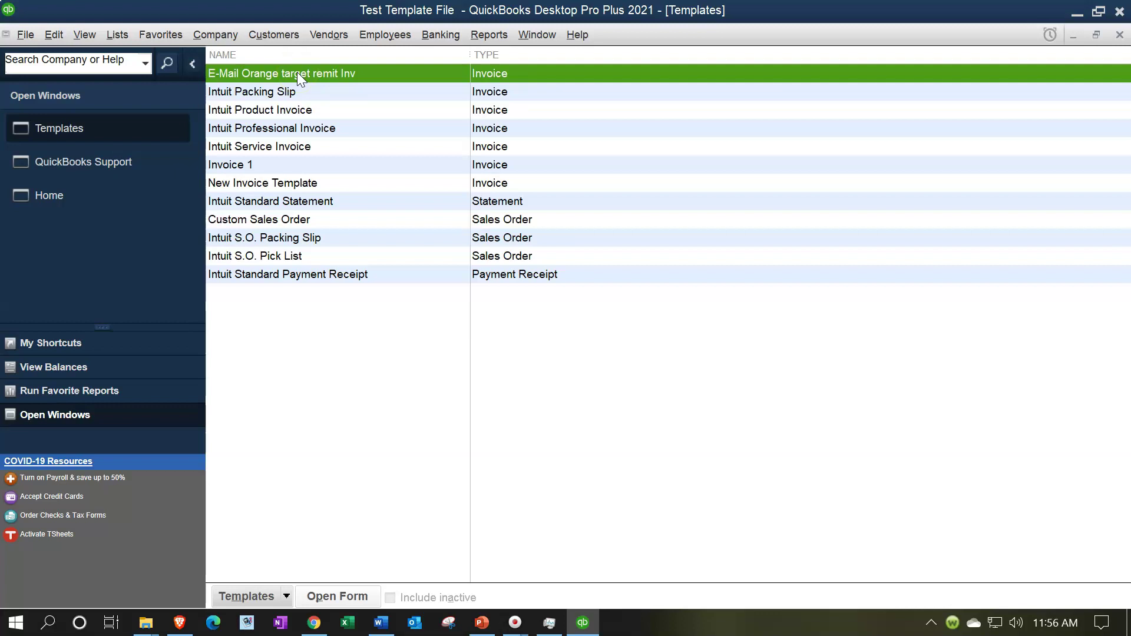
{"action": "double_click", "coordinate": [297, 72]}
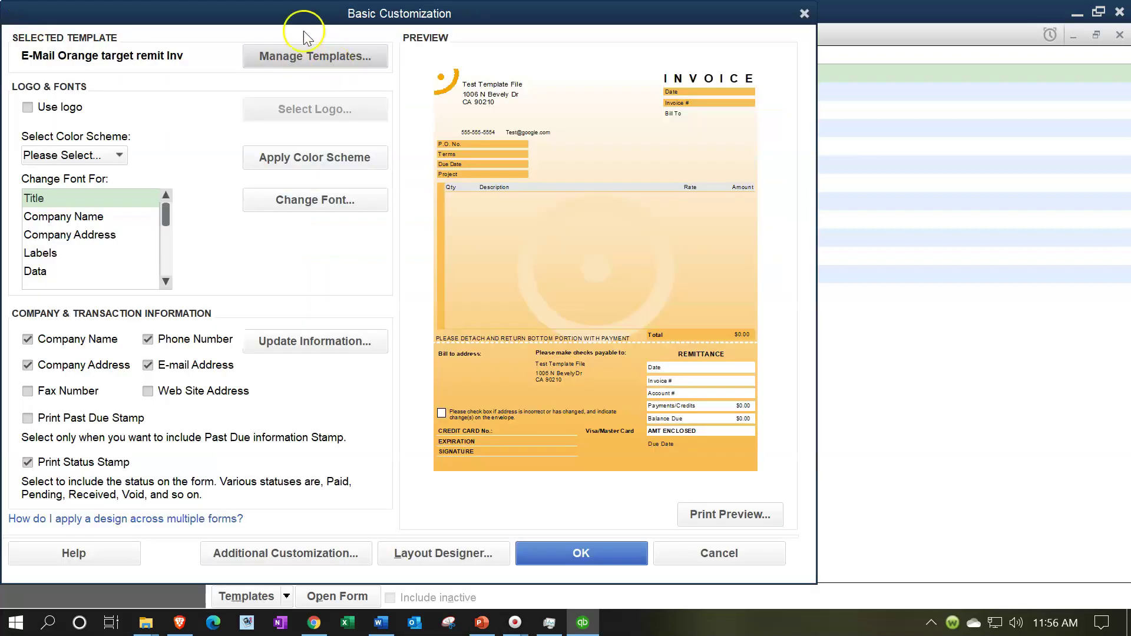
{"action": "left_click_drag", "start_coordinate": [289, 24], "coordinate": [502, 31]}
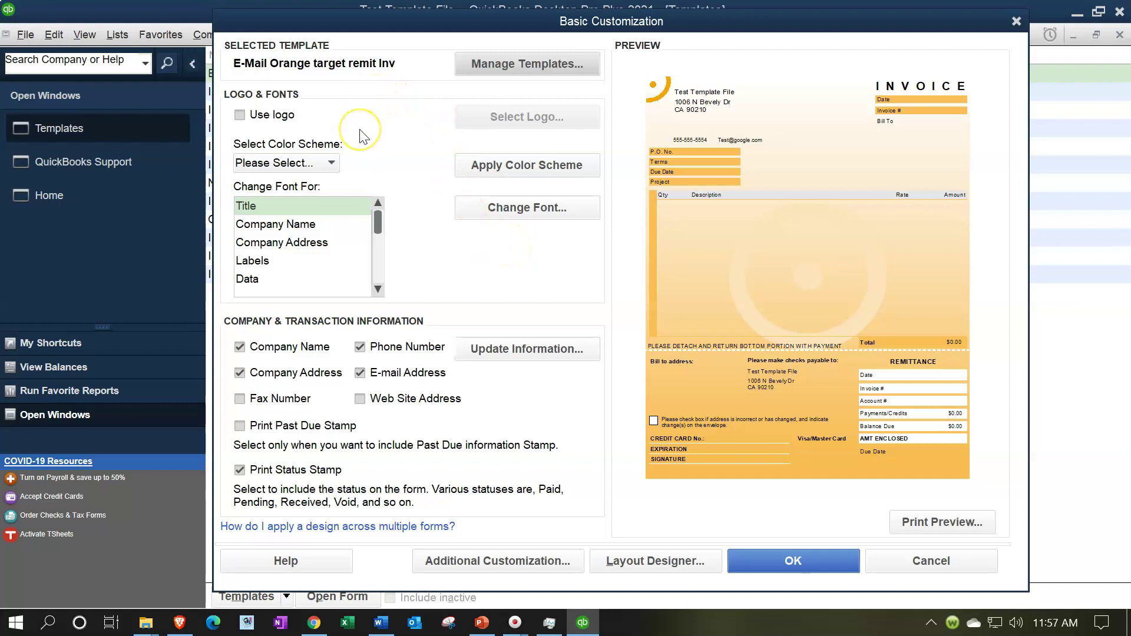
{"action": "left_click", "coordinate": [490, 567]}
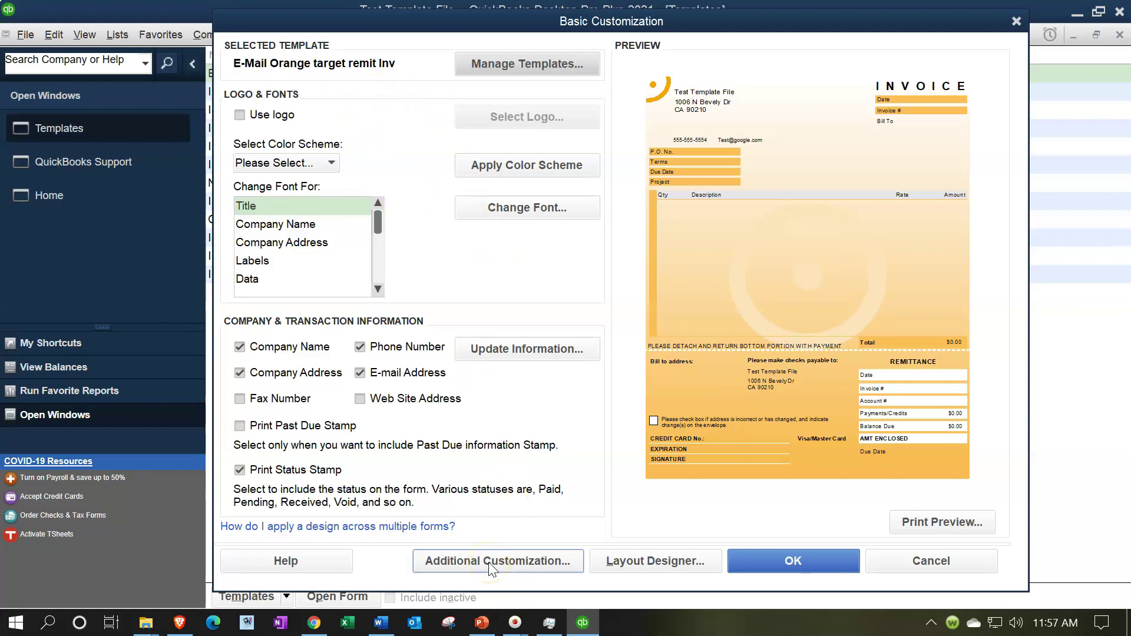
{"action": "left_click", "coordinate": [685, 298]}
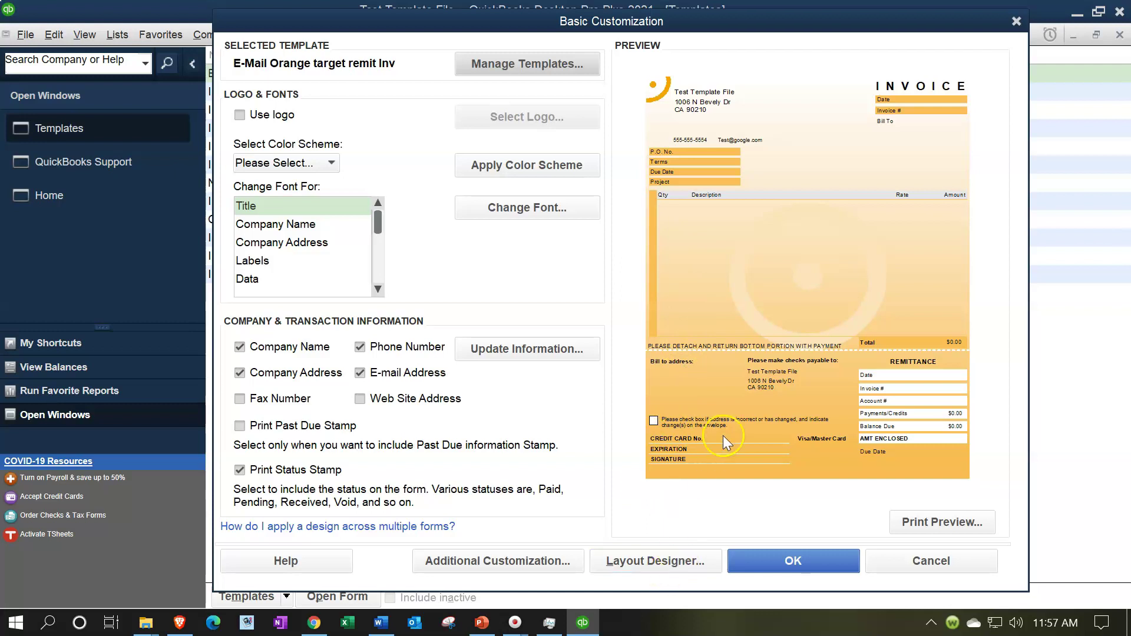
{"action": "left_click", "coordinate": [741, 181]}
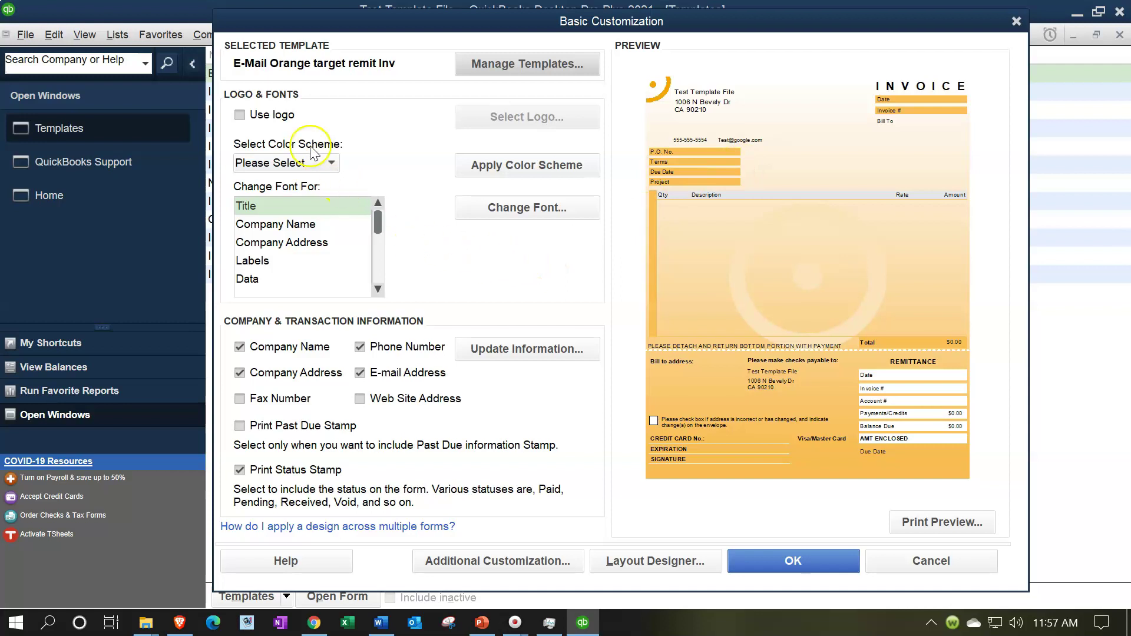
Hide and restore the company name, dismissing overlap notices, then open Additional Customization
{"action": "left_click", "coordinate": [239, 346]}
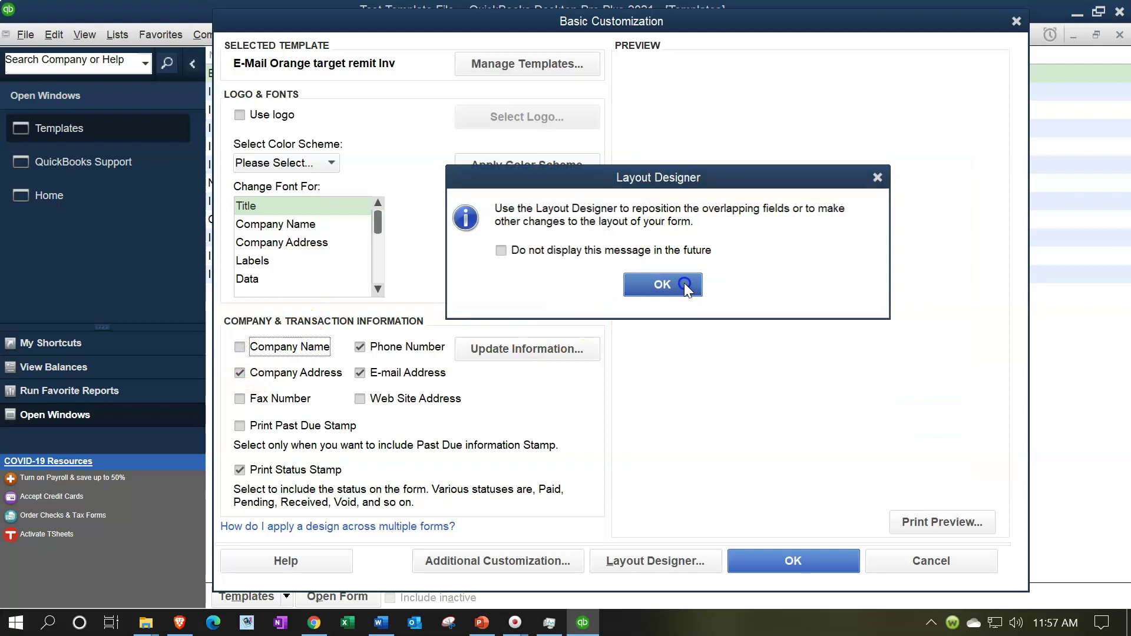
{"action": "left_click", "coordinate": [681, 285]}
{"action": "left_click", "coordinate": [240, 347]}
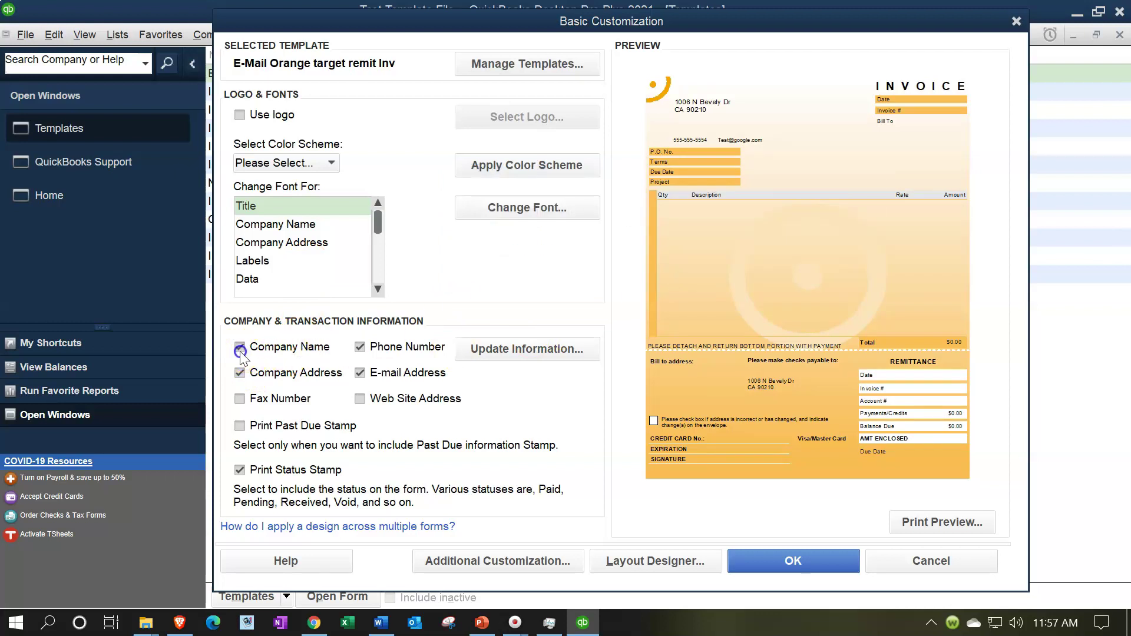
{"action": "left_click", "coordinate": [661, 287]}
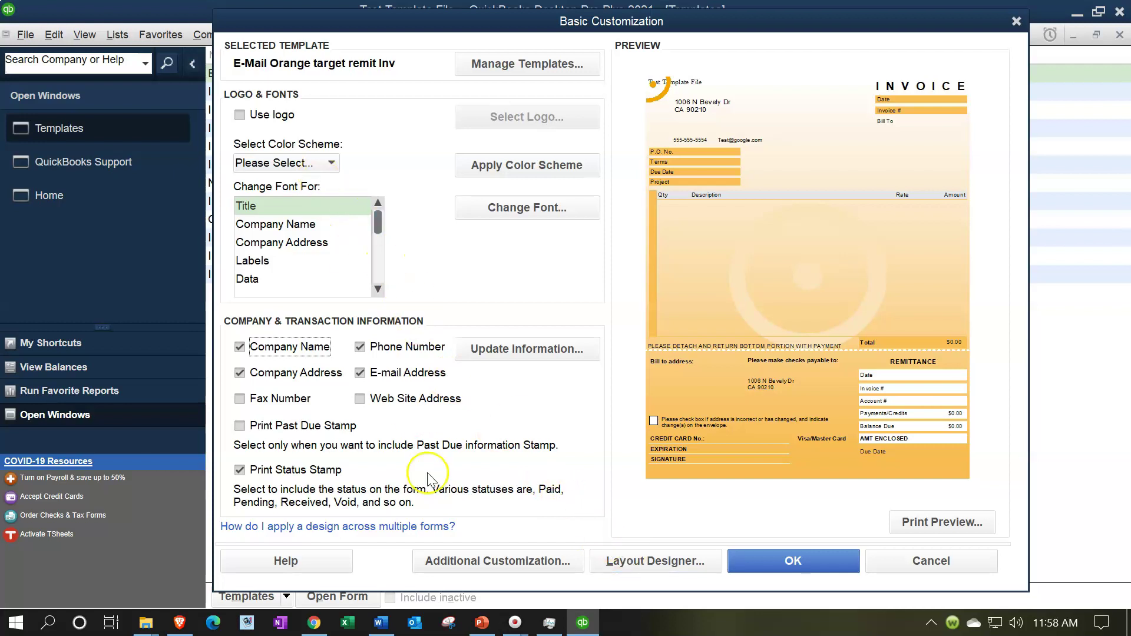
{"action": "left_click", "coordinate": [444, 559]}
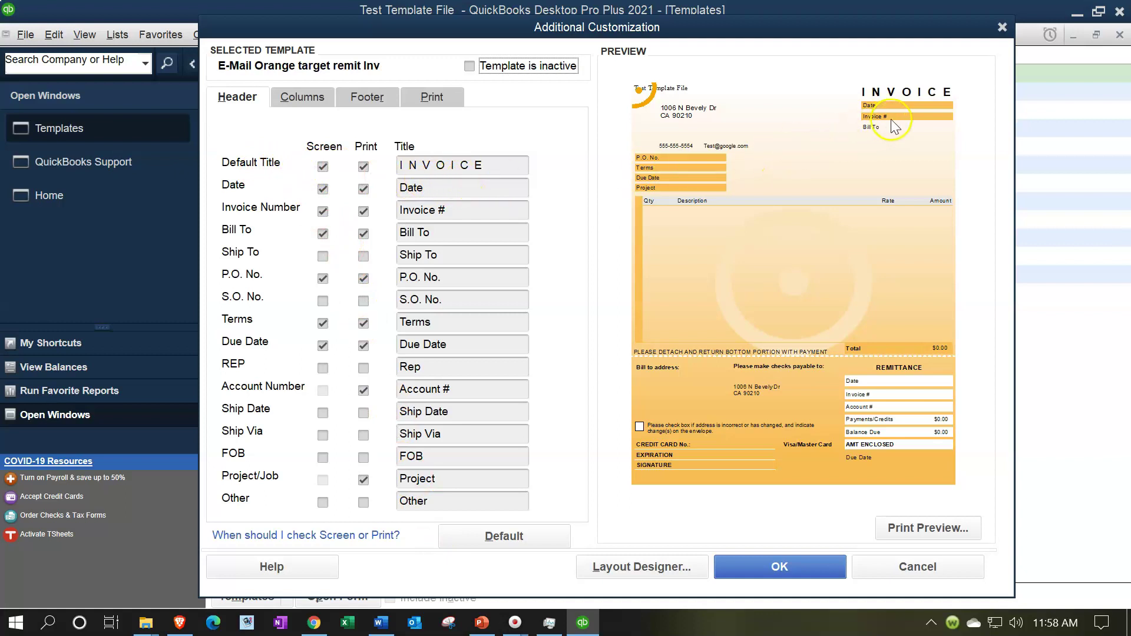
Change the template's Default Title to INVOICE/BILL
{"action": "left_click", "coordinate": [506, 168]}
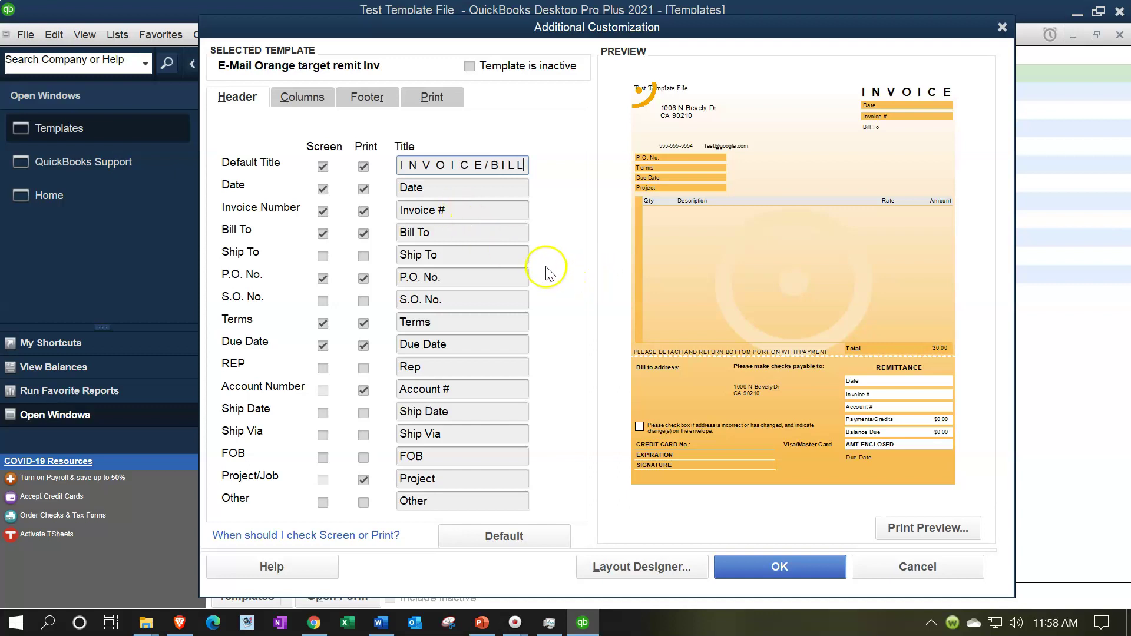
{"action": "left_click", "coordinate": [479, 194]}
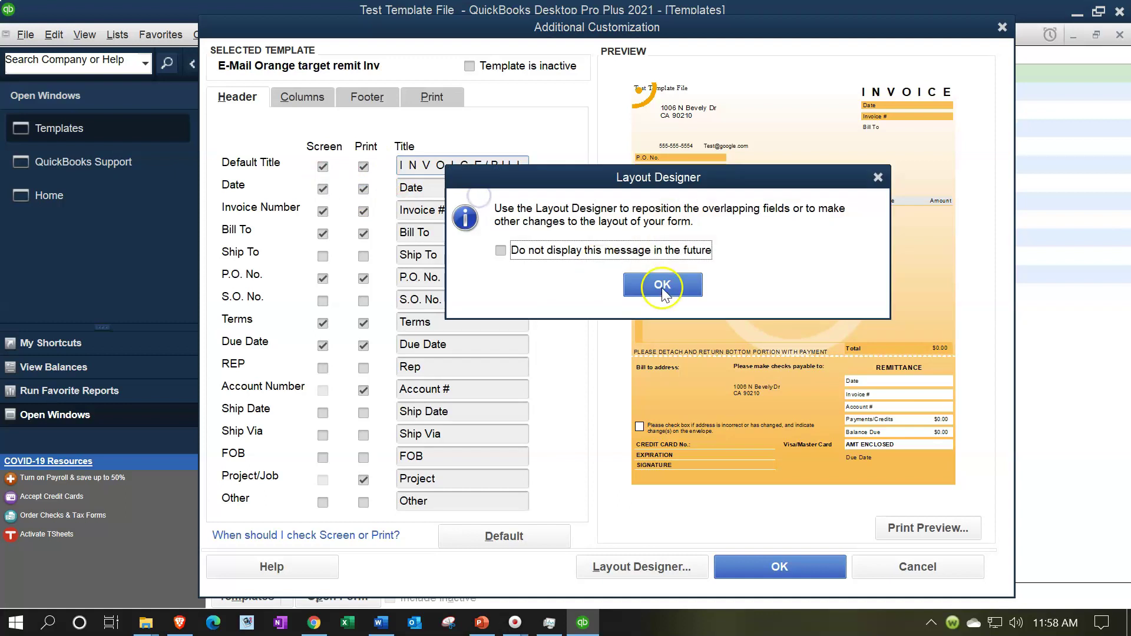
{"action": "left_click", "coordinate": [661, 286]}
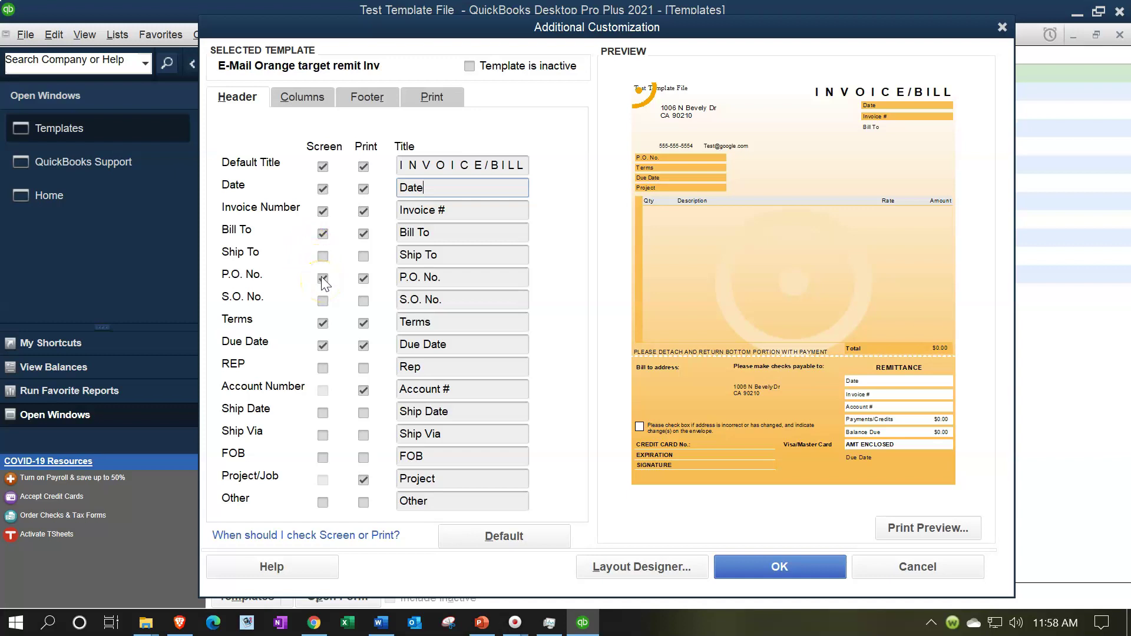
Uncheck Bill To for both Screen and Print, dismissing the Layout Designer notices
{"action": "left_click", "coordinate": [323, 236]}
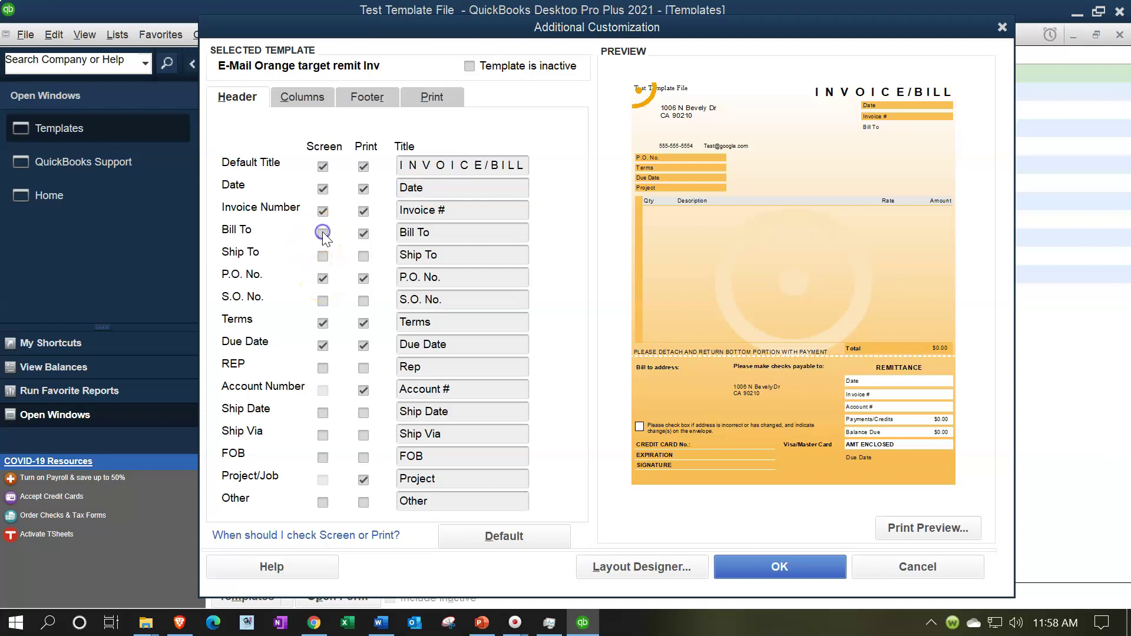
{"action": "left_click", "coordinate": [658, 284]}
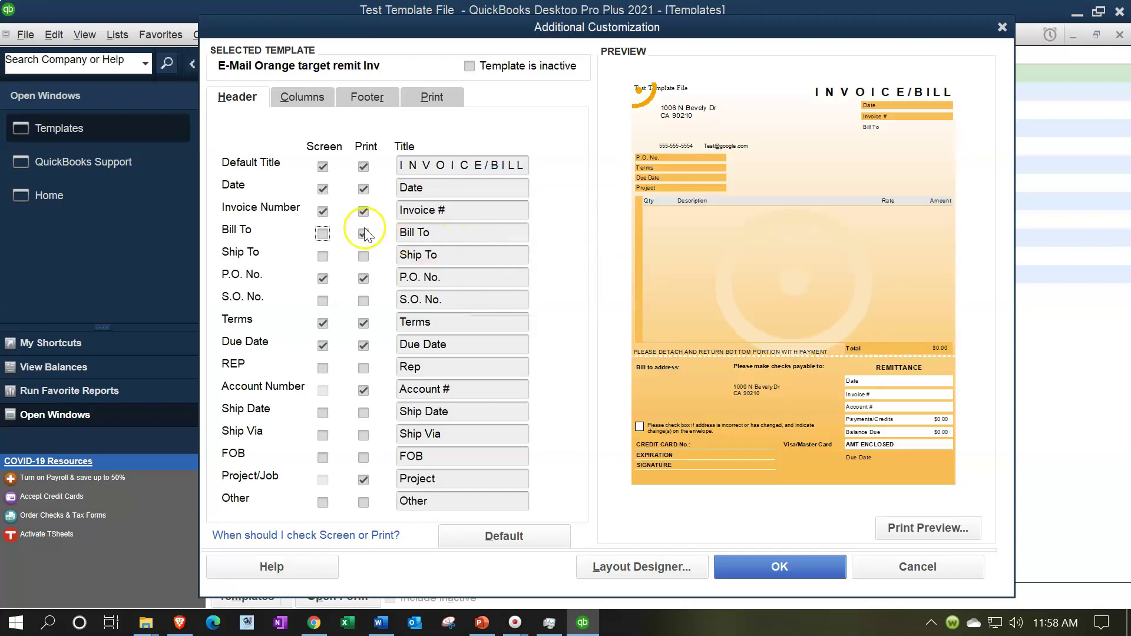
{"action": "left_click", "coordinate": [364, 234]}
{"action": "left_click", "coordinate": [636, 281]}
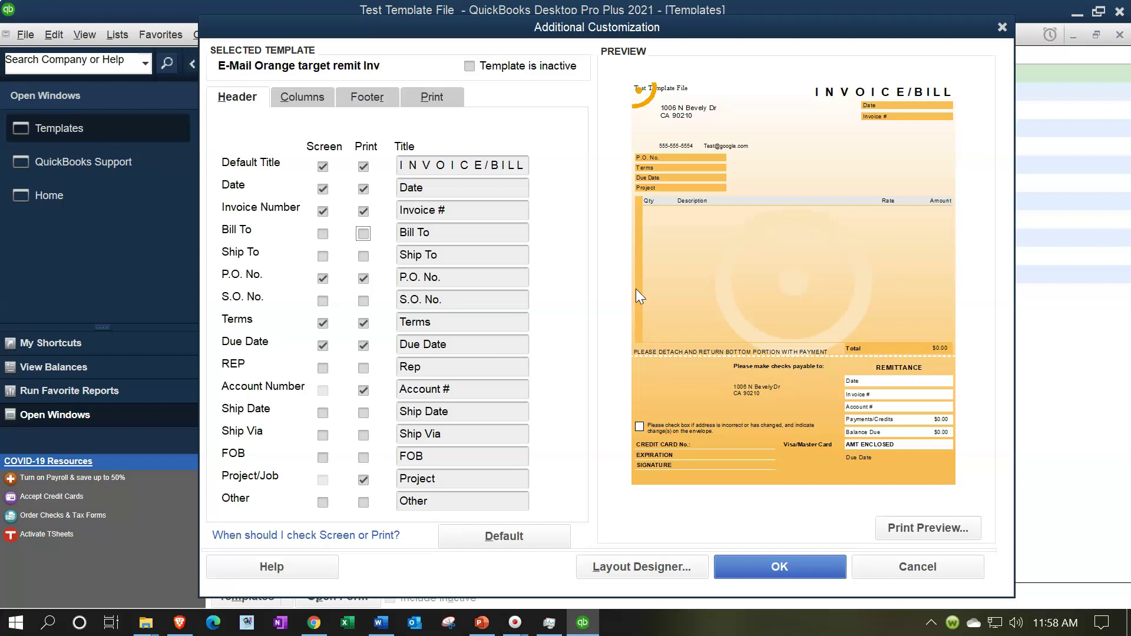
{"action": "left_click", "coordinate": [320, 301]}
Enable printing of the Item column, accept the overlap notice, and launch Layout Designer
{"action": "left_click", "coordinate": [292, 98]}
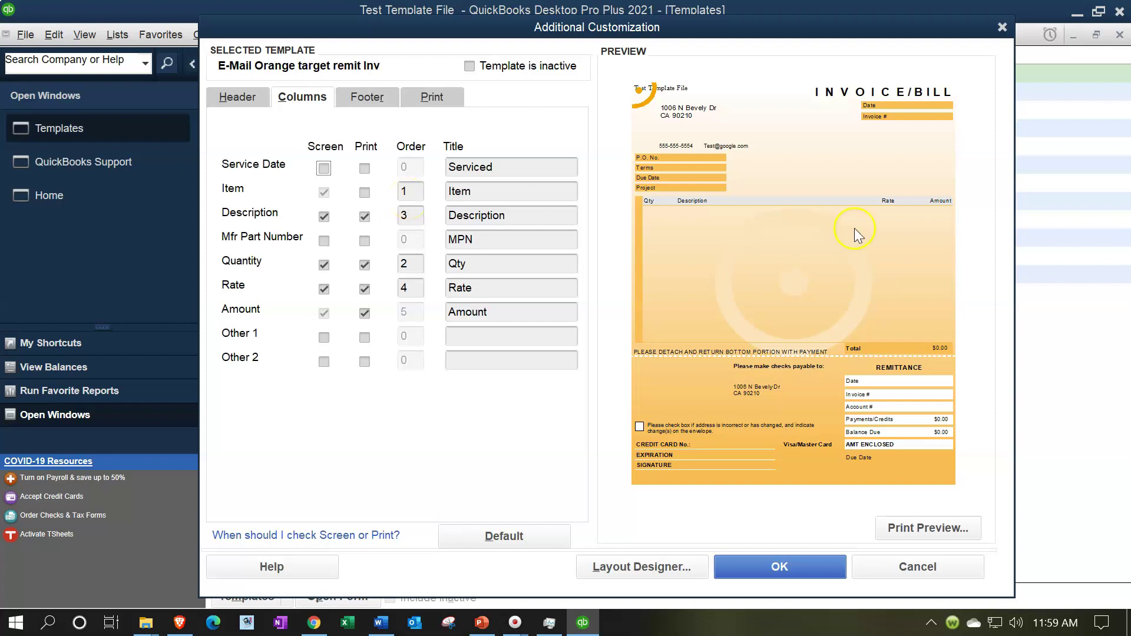
{"action": "left_click", "coordinate": [364, 193]}
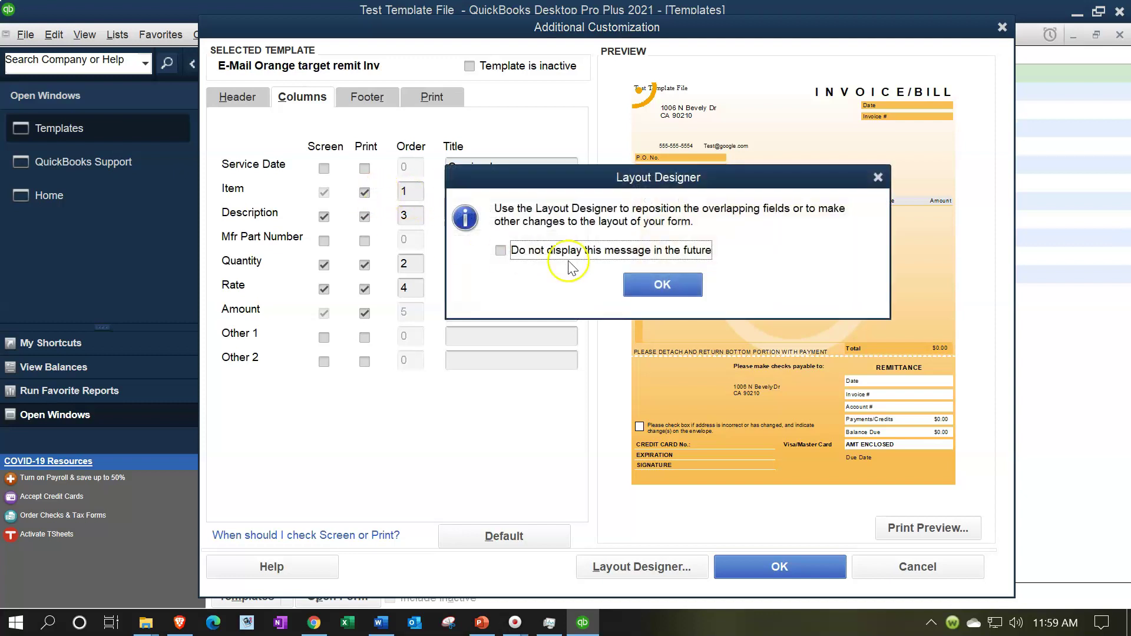
{"action": "left_click", "coordinate": [698, 287]}
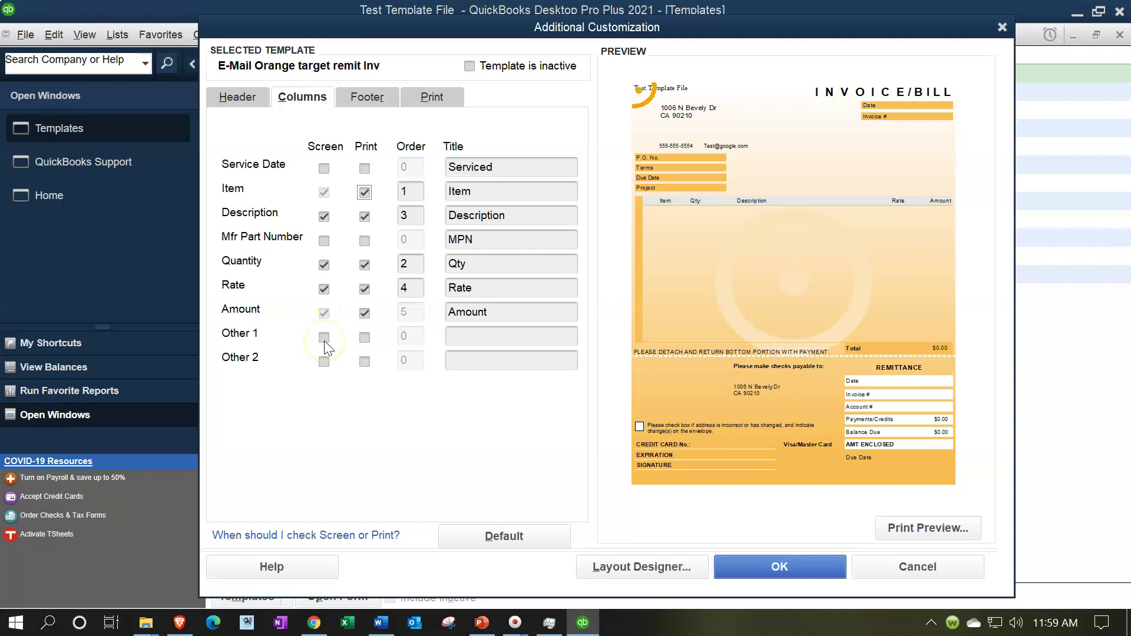
{"action": "left_click", "coordinate": [353, 105]}
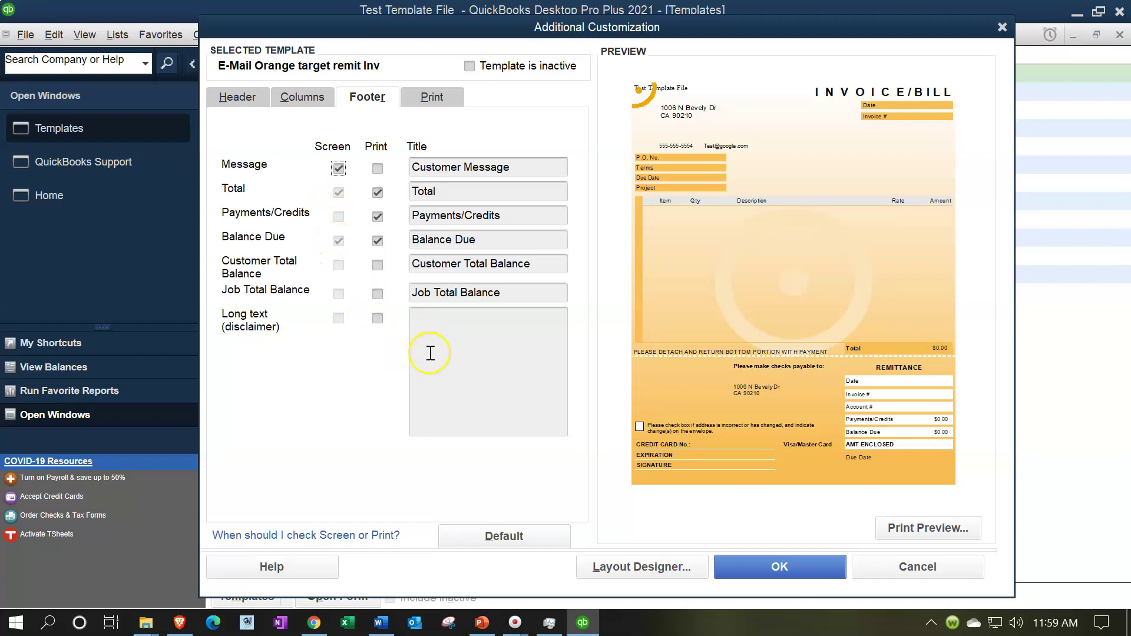
{"action": "left_click", "coordinate": [609, 571]}
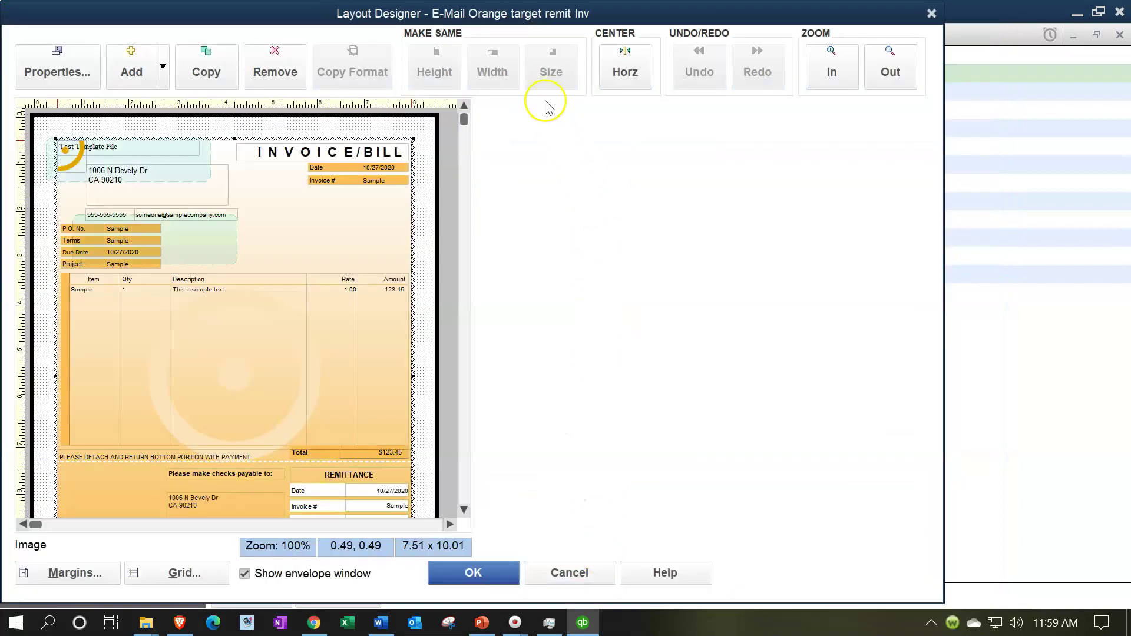
Move the designer window aside and drag the P.O. No. label above the Rate column
{"action": "left_click_drag", "start_coordinate": [350, 26], "coordinate": [511, 46]}
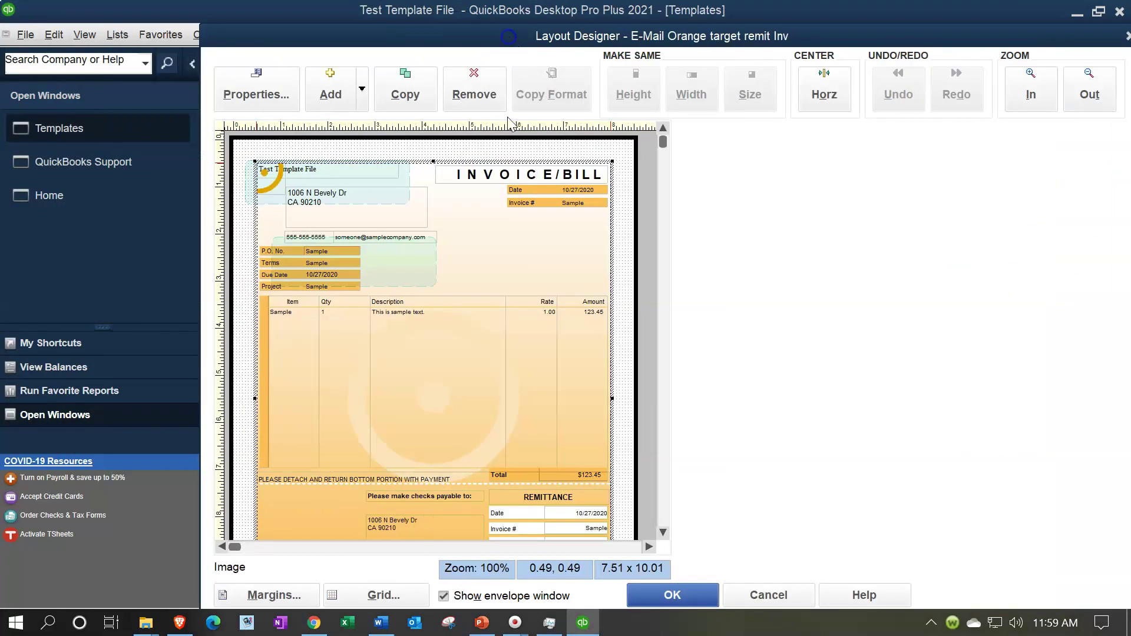
{"action": "left_click", "coordinate": [451, 409]}
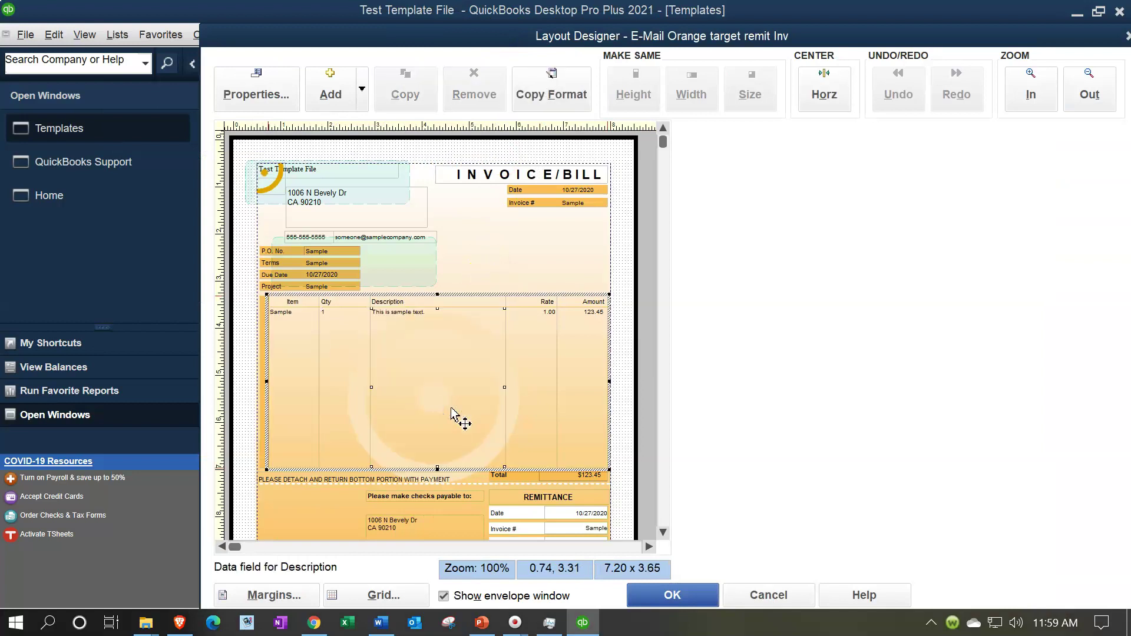
{"action": "left_click", "coordinate": [265, 447]}
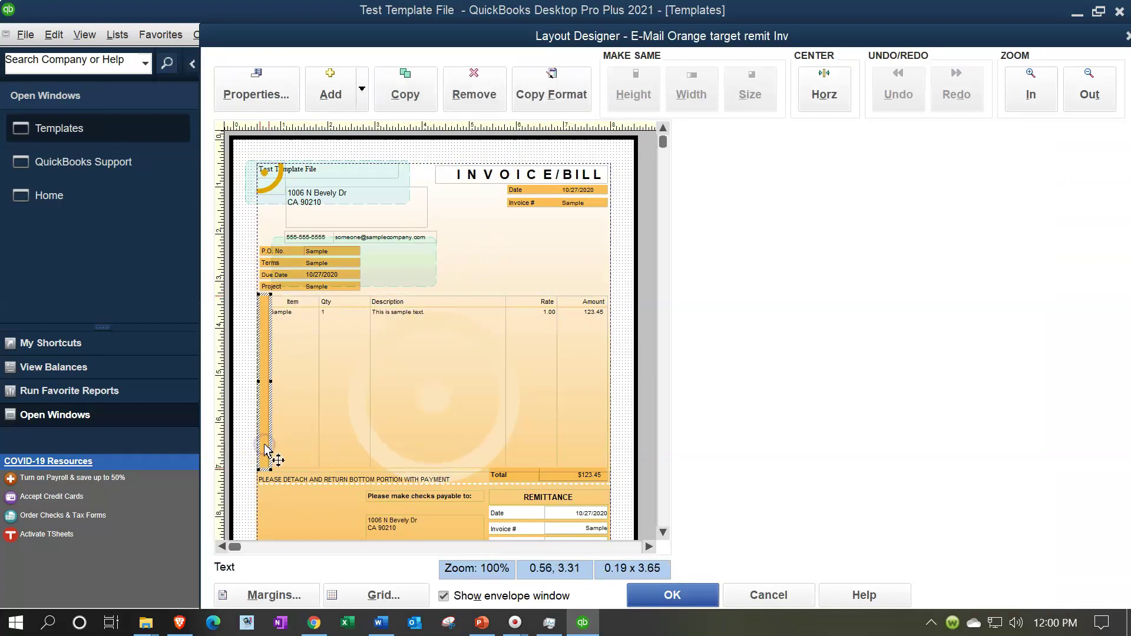
{"action": "left_click", "coordinate": [365, 426]}
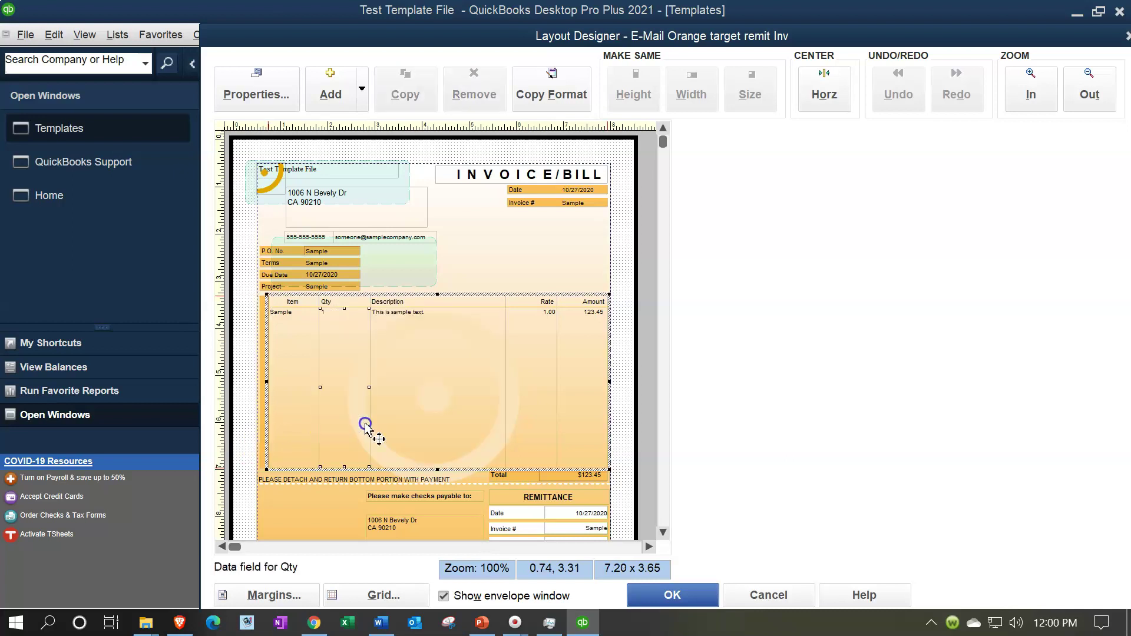
{"action": "left_click", "coordinate": [318, 252]}
{"action": "left_click", "coordinate": [271, 251], "text": "shift"}
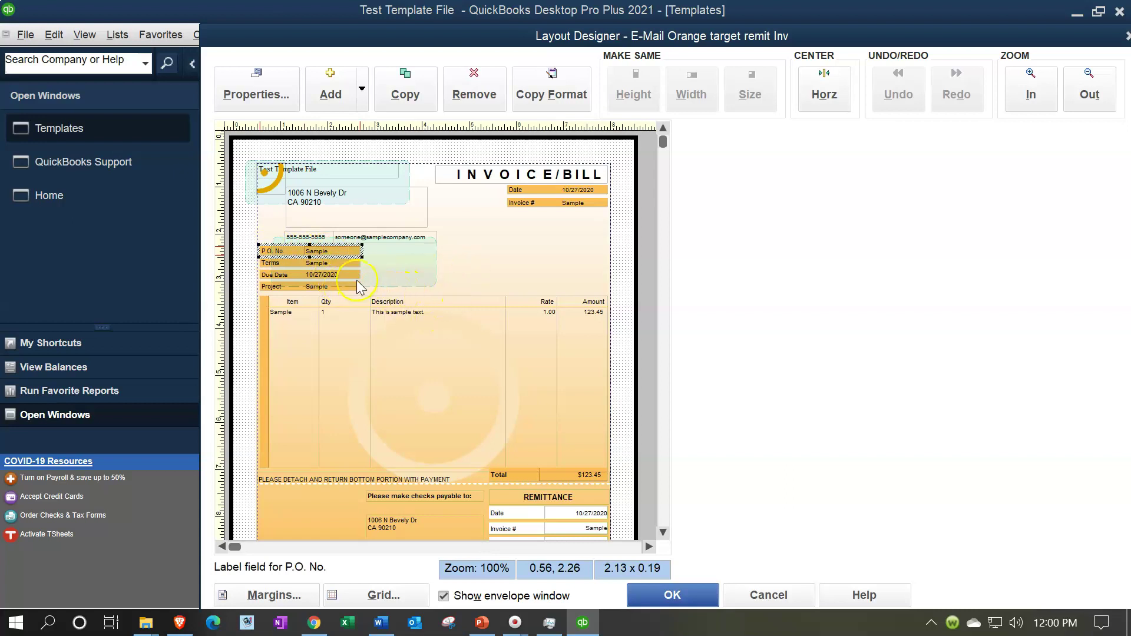
{"action": "left_click", "coordinate": [278, 260]}
{"action": "left_click_drag", "start_coordinate": [277, 255], "coordinate": [525, 292]}
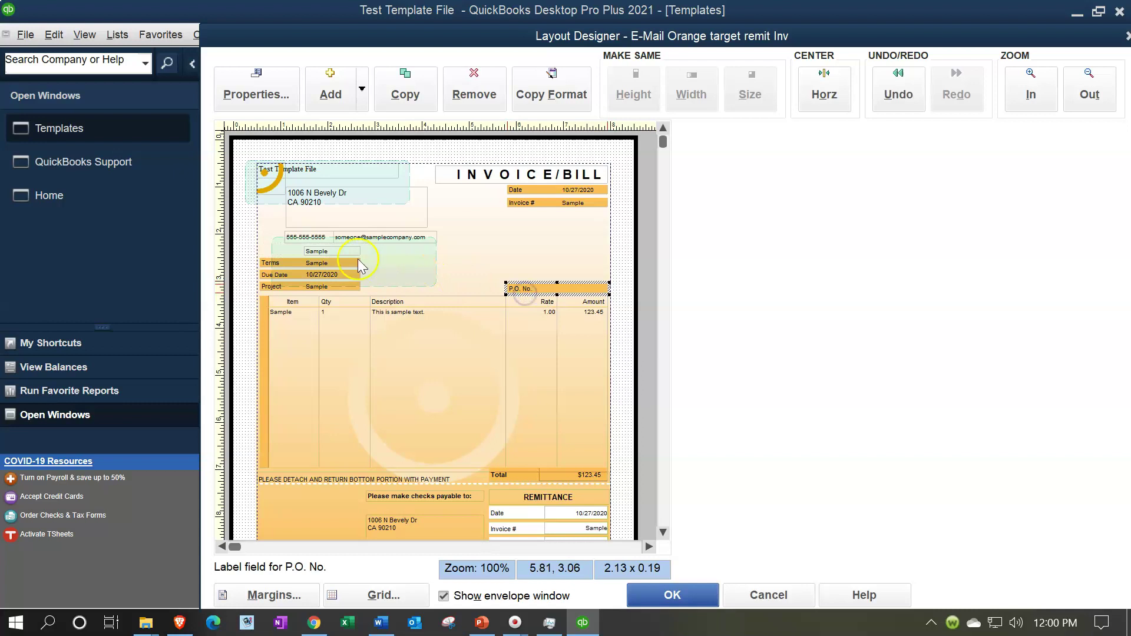
Drag Terms above the Description column and Due Date above P.O. No
{"action": "left_click", "coordinate": [301, 268]}
{"action": "left_click", "coordinate": [282, 265]}
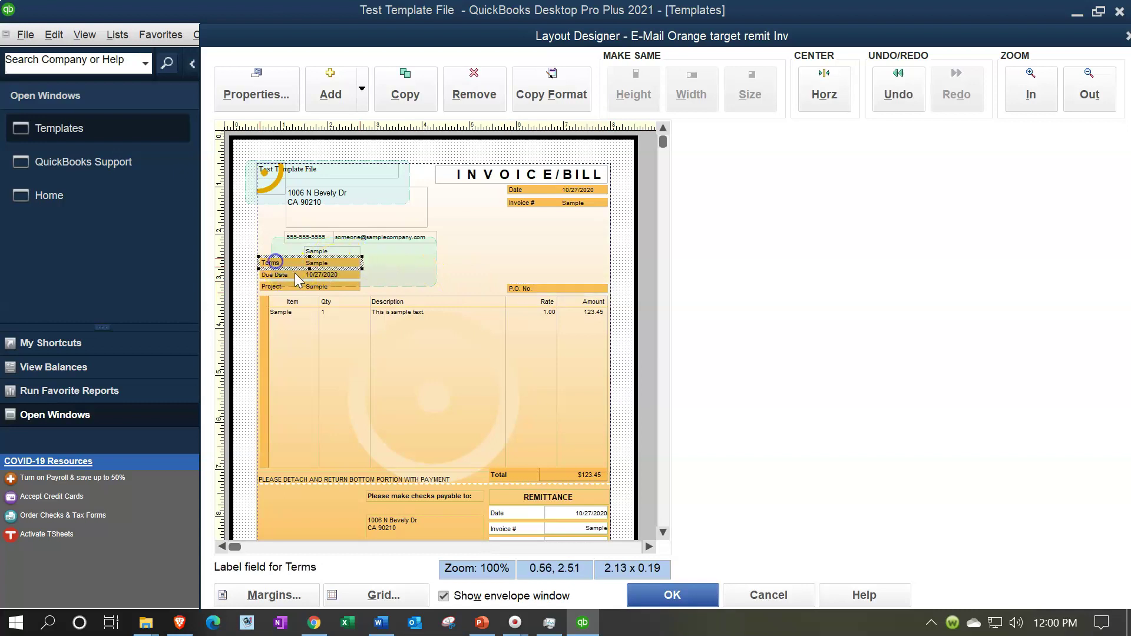
{"action": "left_click_drag", "start_coordinate": [285, 272], "coordinate": [429, 295]}
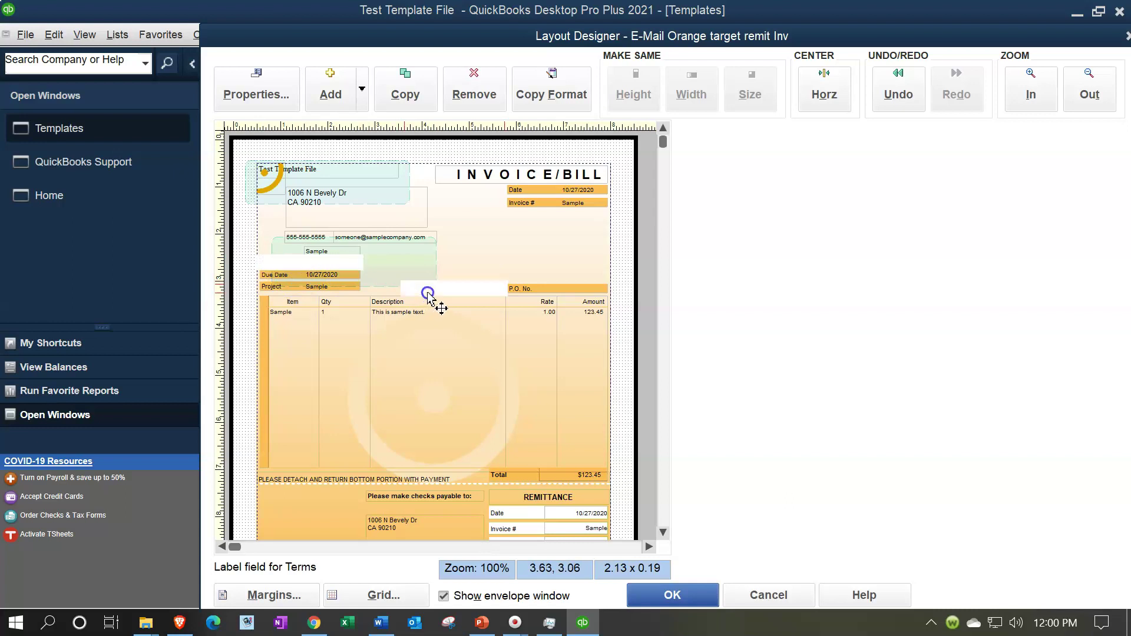
{"action": "left_click", "coordinate": [275, 276]}
{"action": "left_click", "coordinate": [275, 281]}
{"action": "left_click_drag", "start_coordinate": [275, 282], "coordinate": [523, 283]}
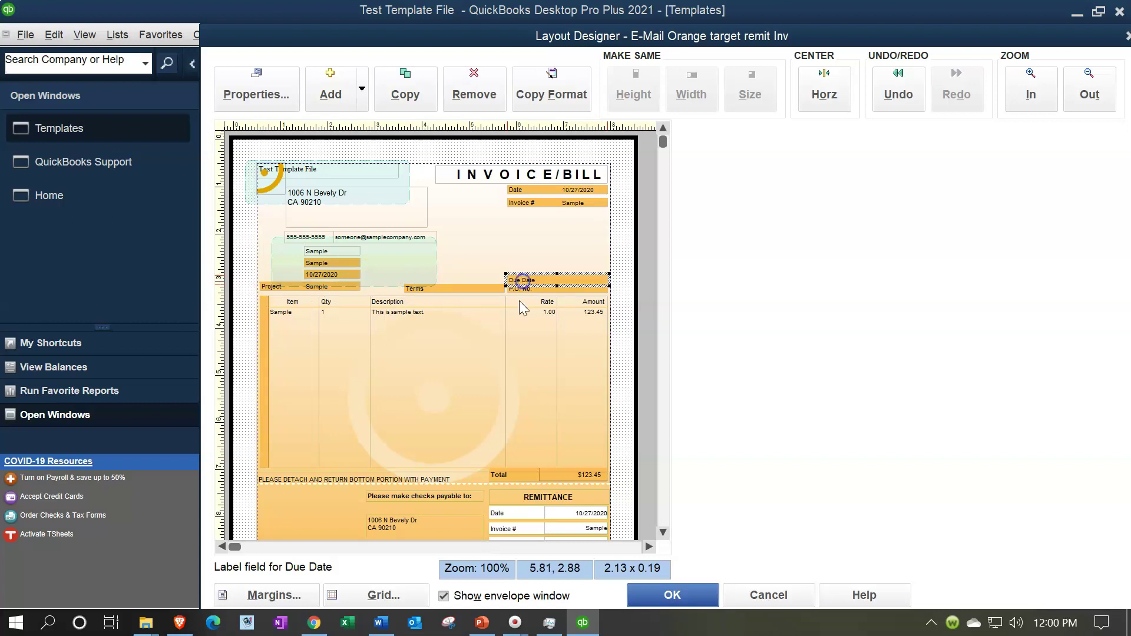
Place the Project label above Terms, nudge it into place, and select it with Due Date
{"action": "left_click", "coordinate": [286, 289]}
{"action": "left_click_drag", "start_coordinate": [281, 292], "coordinate": [427, 287]}
{"action": "left_click", "coordinate": [430, 309]}
{"action": "left_click", "coordinate": [484, 251]}
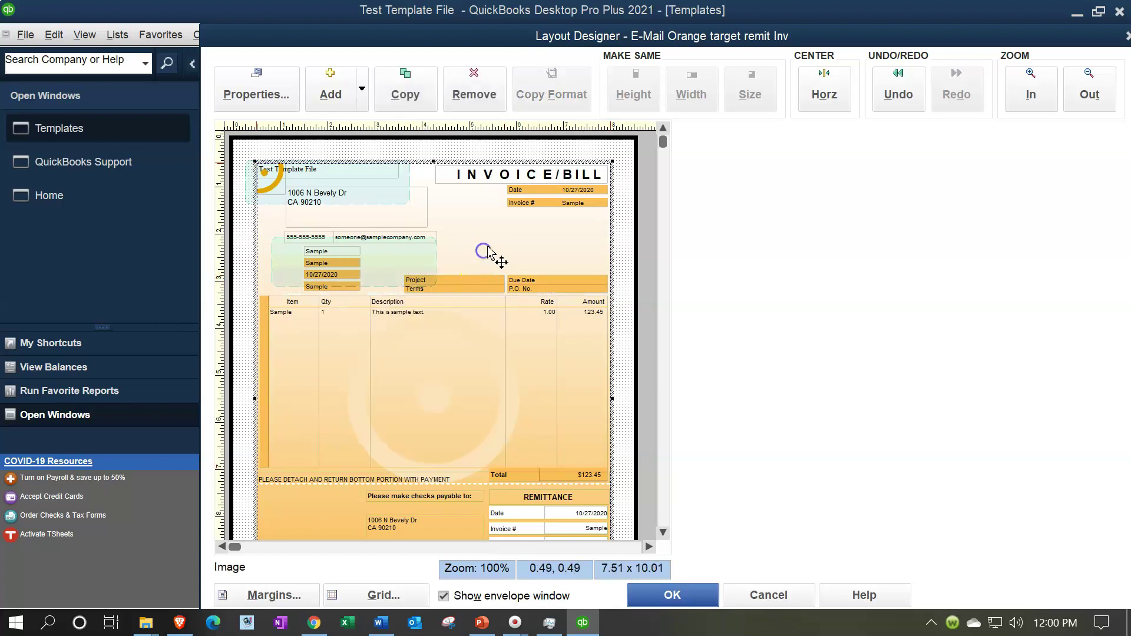
{"action": "left_click", "coordinate": [489, 278]}
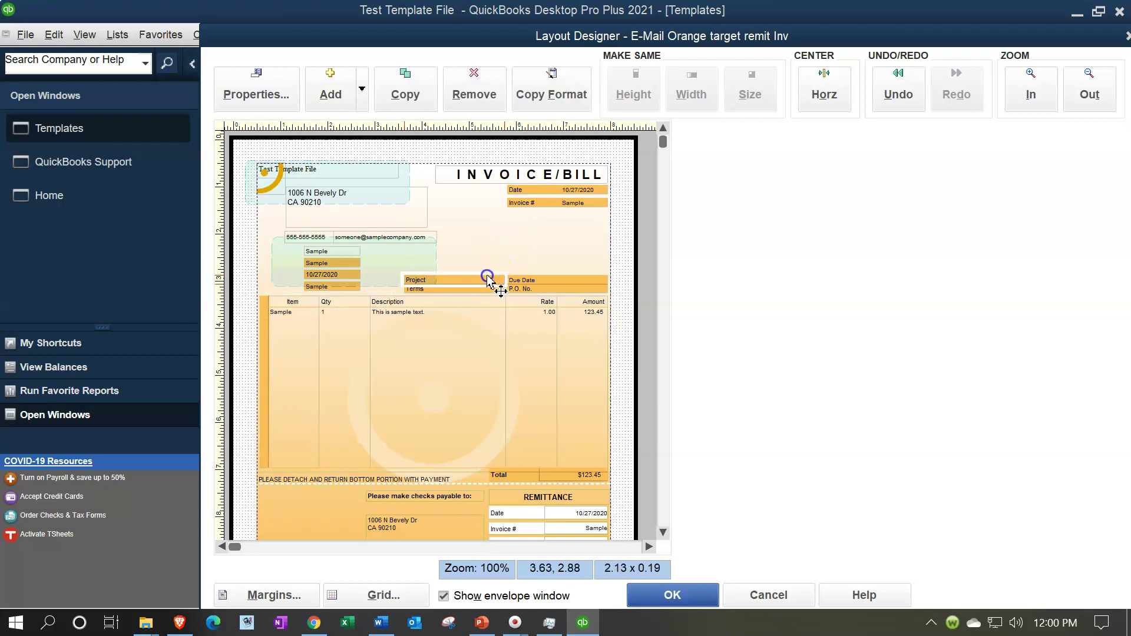
{"action": "left_click_drag", "start_coordinate": [488, 277], "coordinate": [485, 273]}
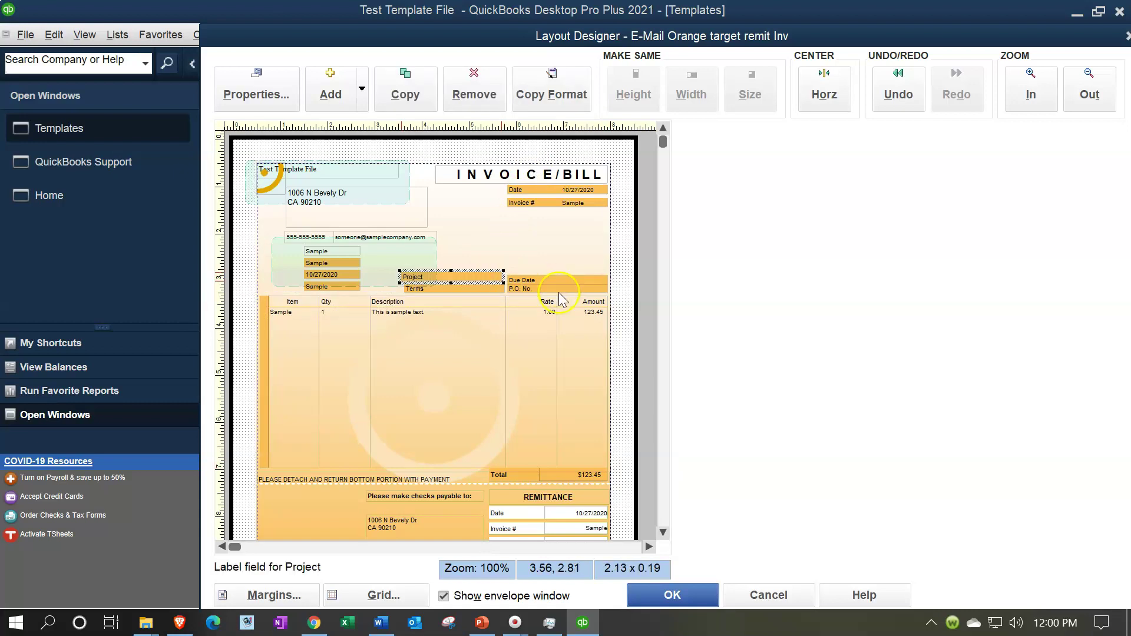
{"action": "left_click", "coordinate": [557, 280], "text": "shift"}
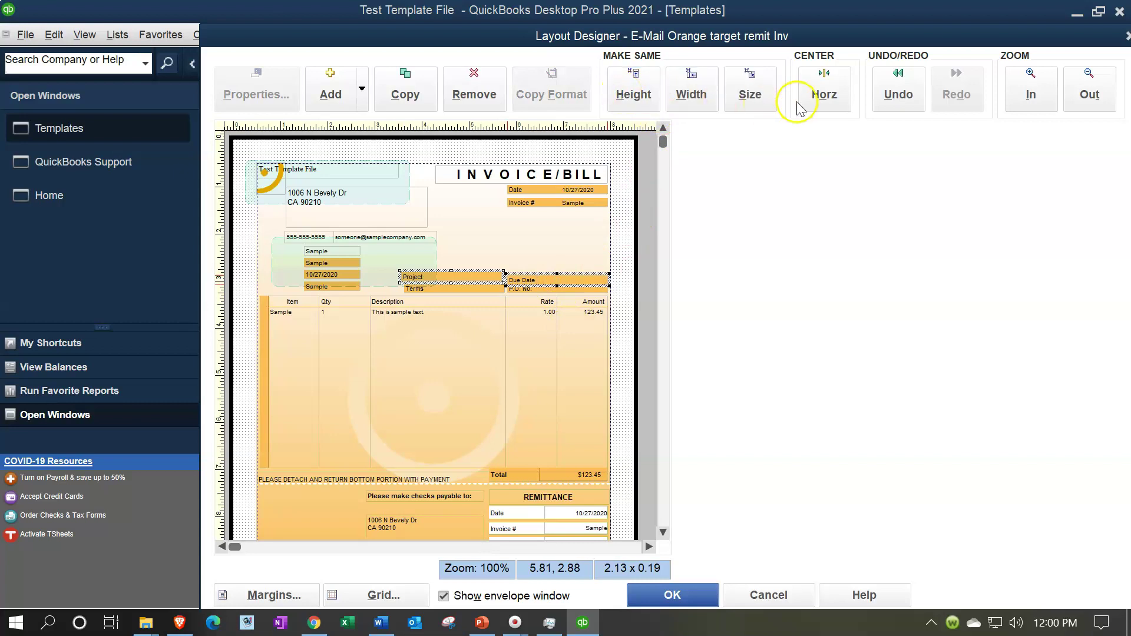
Give Project and Due Date the same height and size, and center them horizontally
{"action": "left_click", "coordinate": [641, 102]}
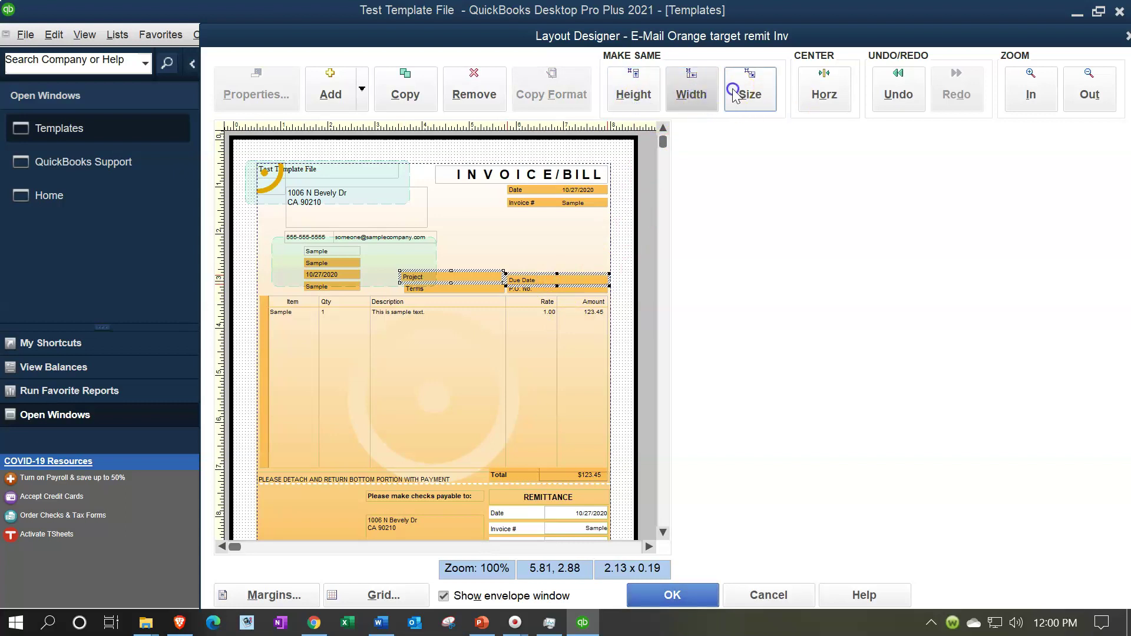
{"action": "left_click", "coordinate": [733, 89]}
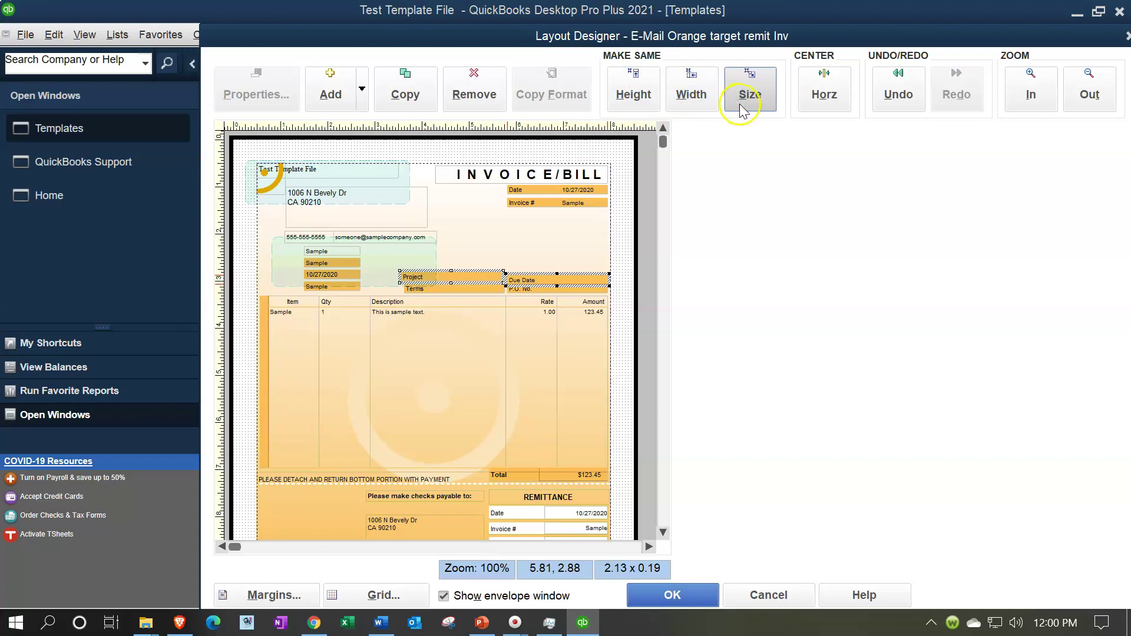
{"action": "left_click", "coordinate": [813, 89]}
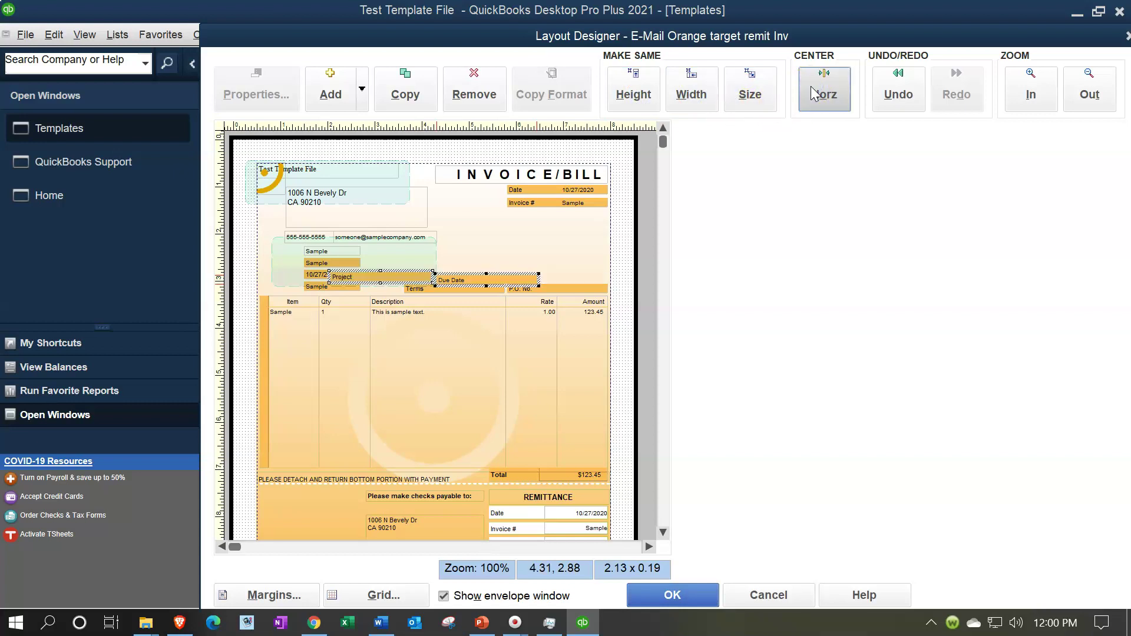
Position Project directly above Terms and Due Date directly above P.O. No
{"action": "left_click", "coordinate": [393, 273]}
{"action": "left_click", "coordinate": [434, 282]}
{"action": "left_click", "coordinate": [462, 282], "text": "shift"}
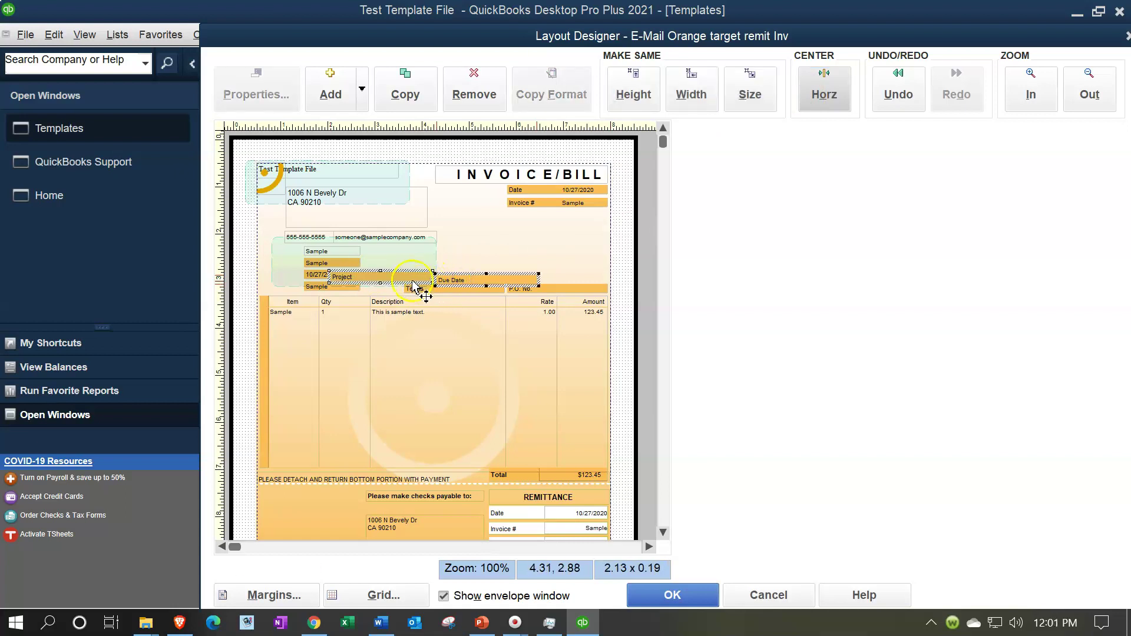
{"action": "left_click_drag", "start_coordinate": [417, 284], "coordinate": [487, 289]}
{"action": "left_click", "coordinate": [538, 279]}
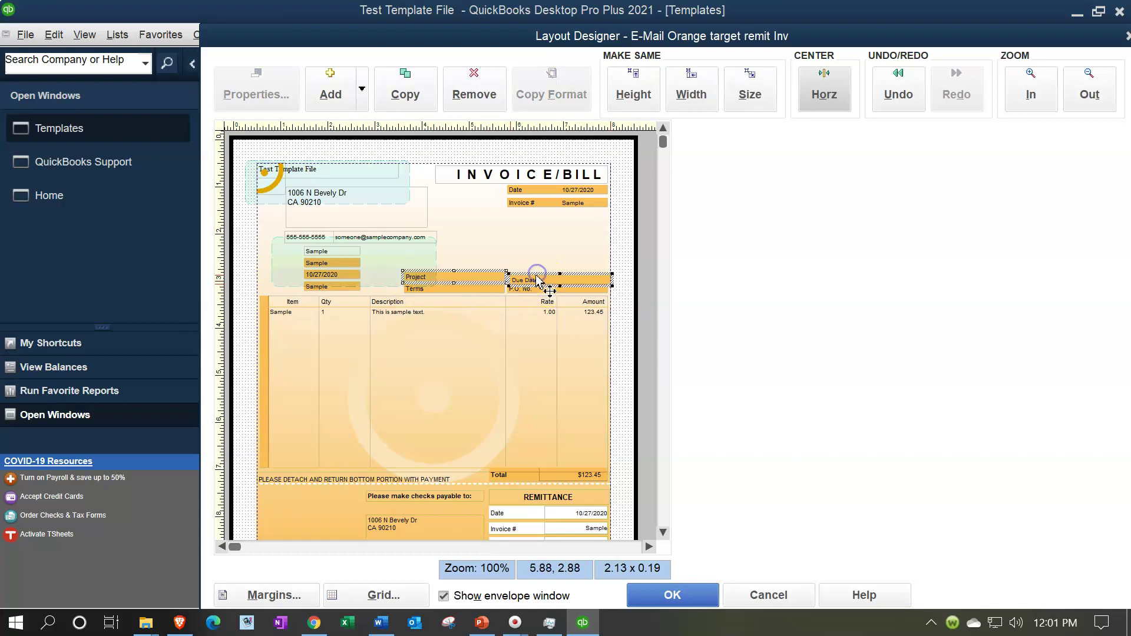
{"action": "left_click", "coordinate": [536, 274]}
{"action": "left_click", "coordinate": [538, 278]}
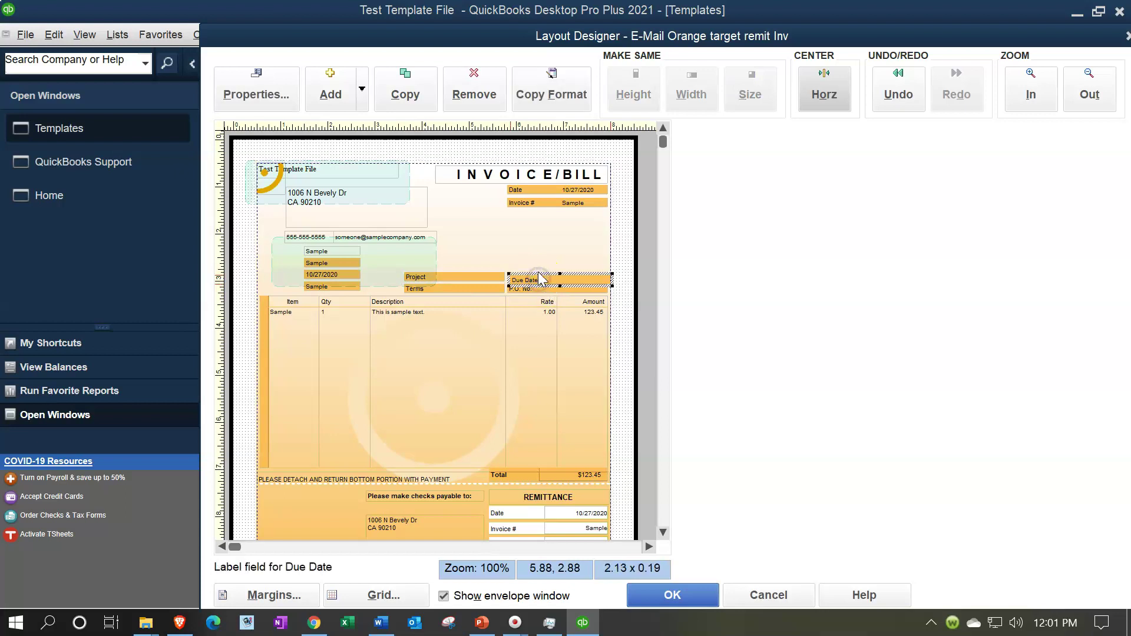
{"action": "left_click_drag", "start_coordinate": [538, 274], "coordinate": [537, 269]}
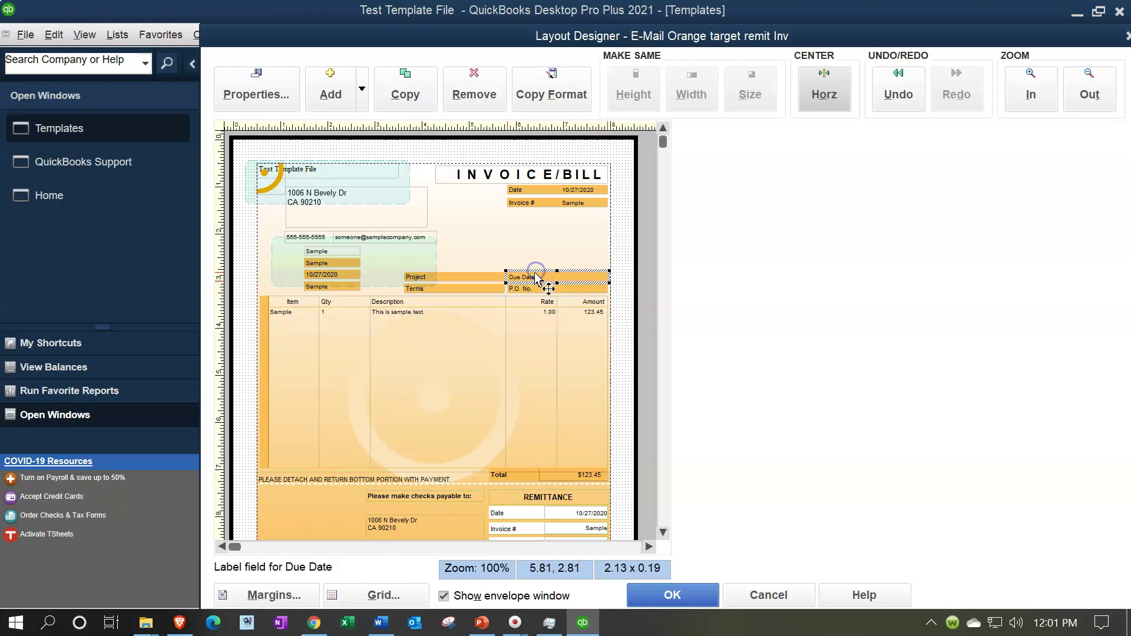
{"action": "left_click", "coordinate": [514, 242]}
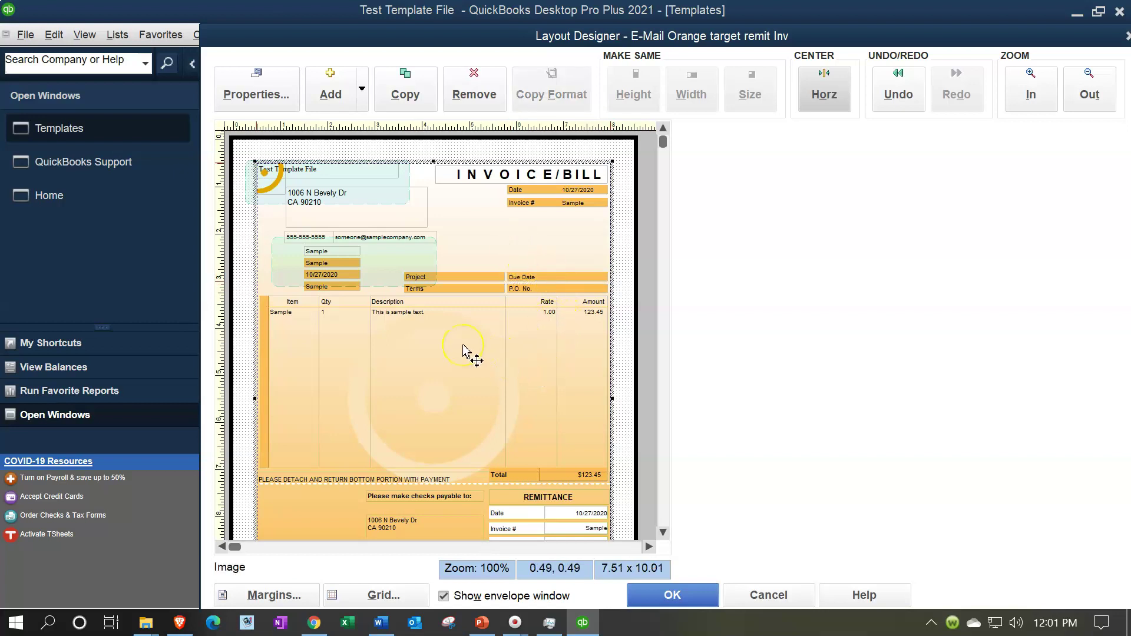
Delete the old top-left logo and insert the 'Cover Slides QB Online Bank Rec.jpg' image
{"action": "left_click", "coordinate": [272, 188]}
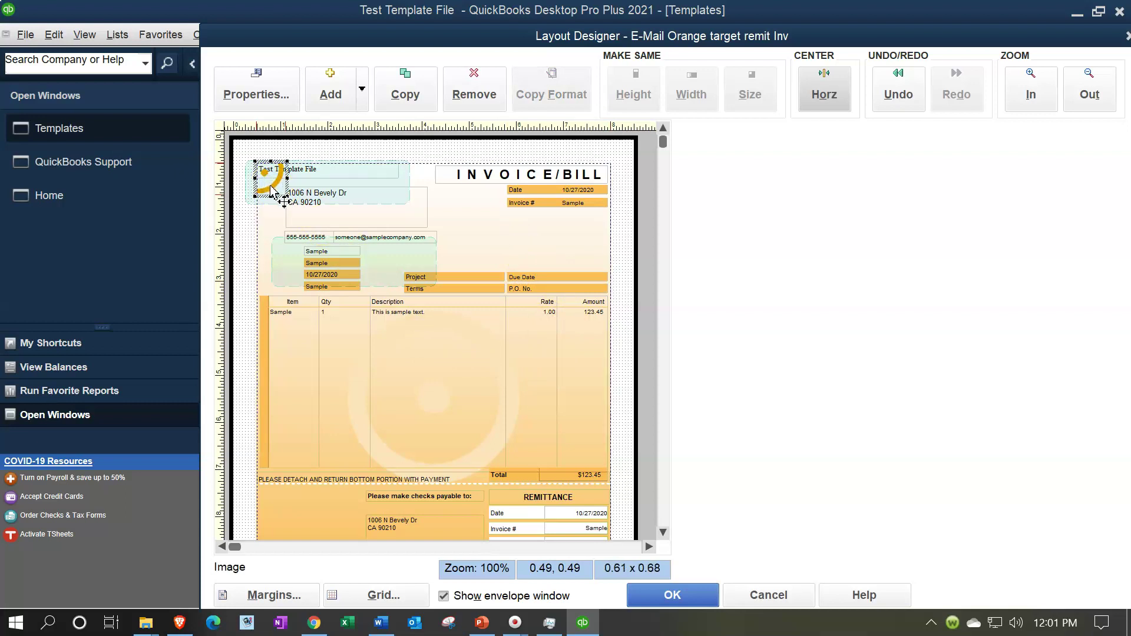
{"action": "key", "text": "Delete"}
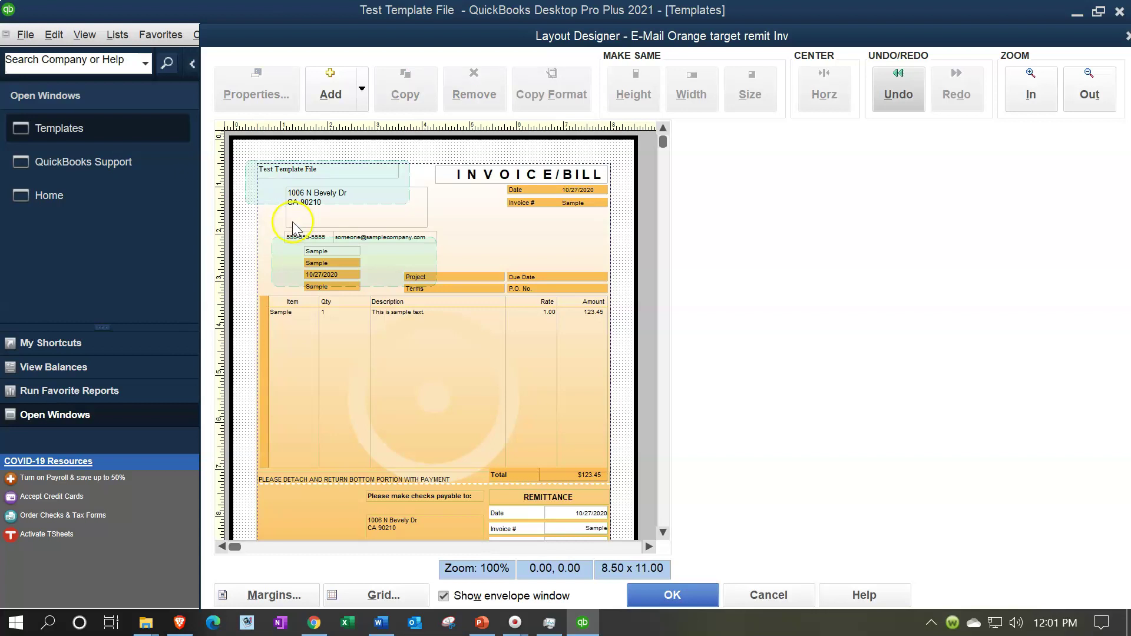
{"action": "left_click", "coordinate": [362, 89]}
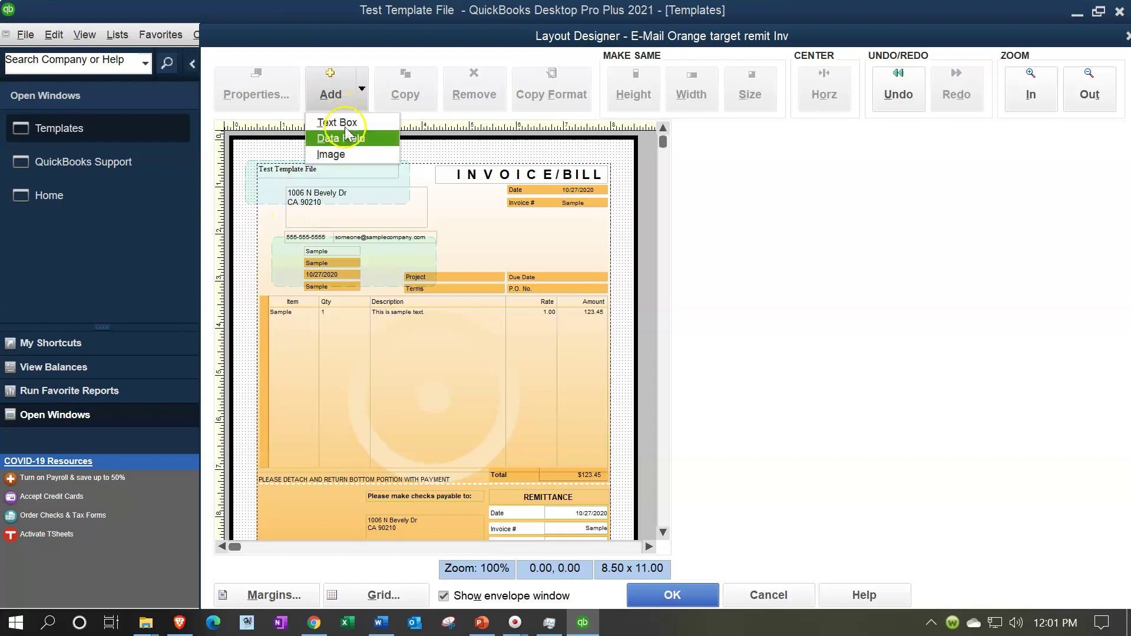
{"action": "left_click", "coordinate": [346, 152]}
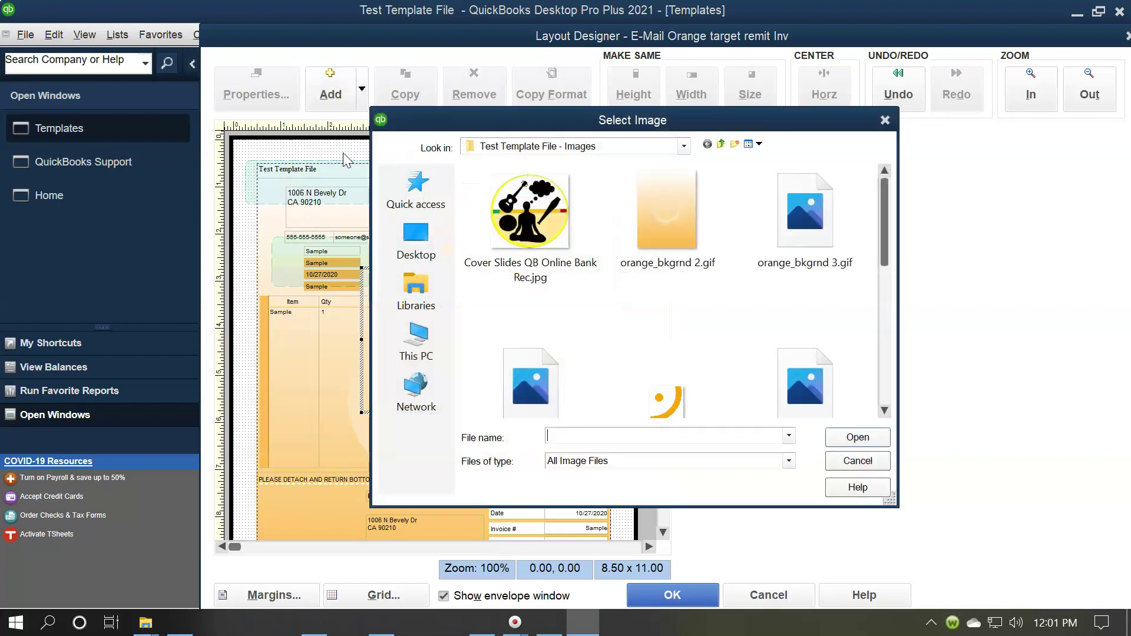
{"action": "left_click", "coordinate": [533, 240]}
{"action": "double_click", "coordinate": [534, 238]}
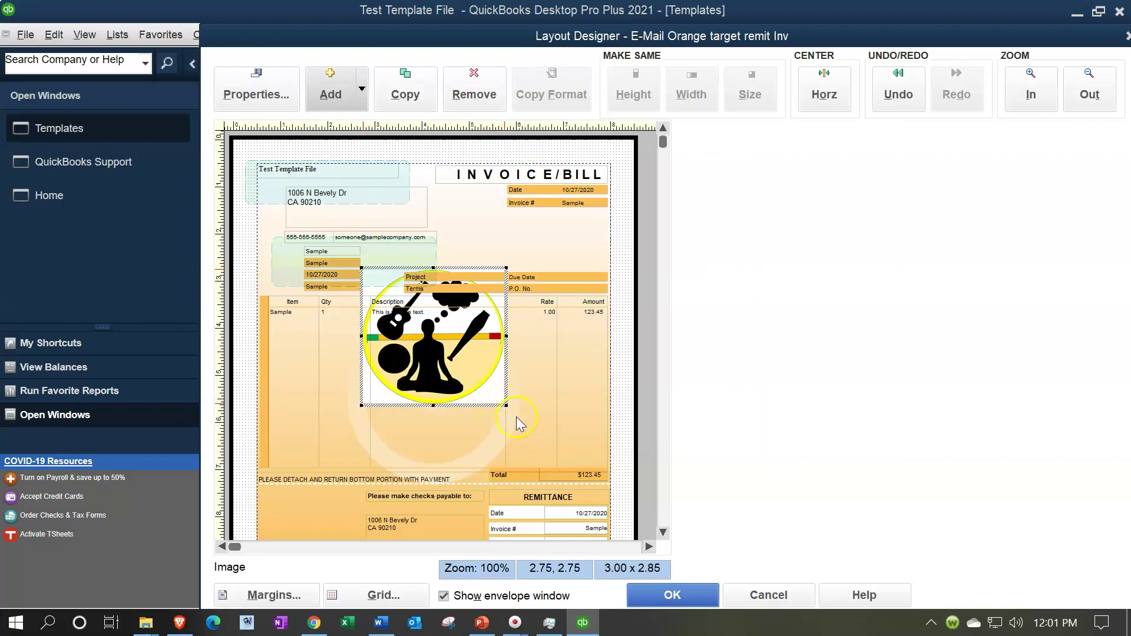
Move the new logo to the top-left corner and save the layout changes
{"action": "left_click_drag", "start_coordinate": [508, 408], "coordinate": [323, 231]}
{"action": "left_click", "coordinate": [524, 233]}
{"action": "left_click", "coordinate": [453, 392]}
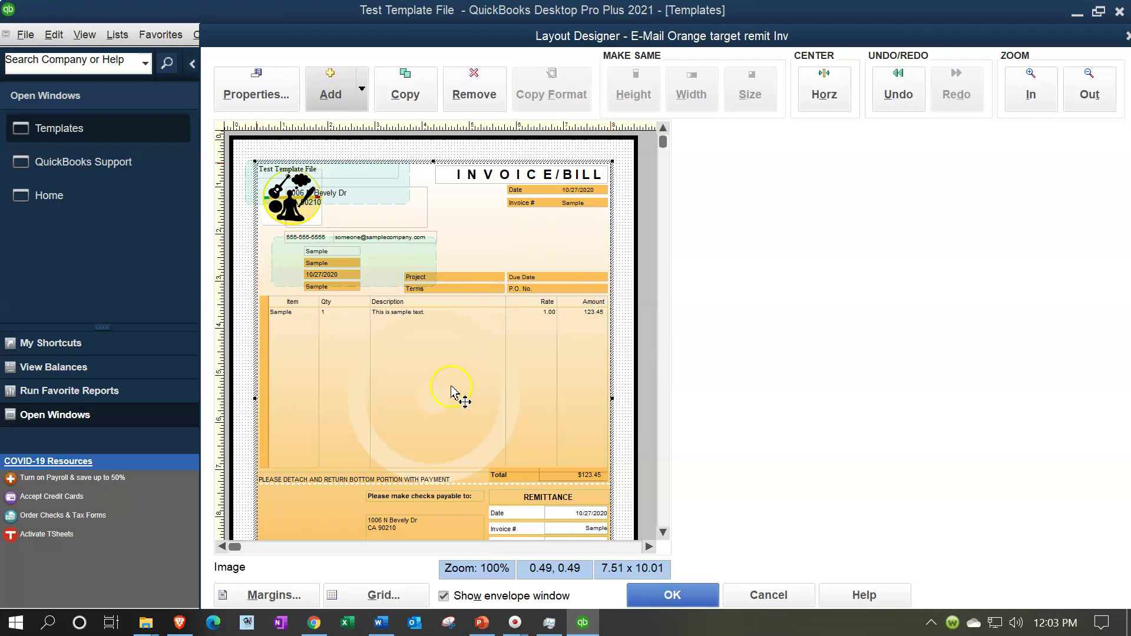
{"action": "left_click", "coordinate": [451, 366]}
{"action": "left_click", "coordinate": [648, 596]}
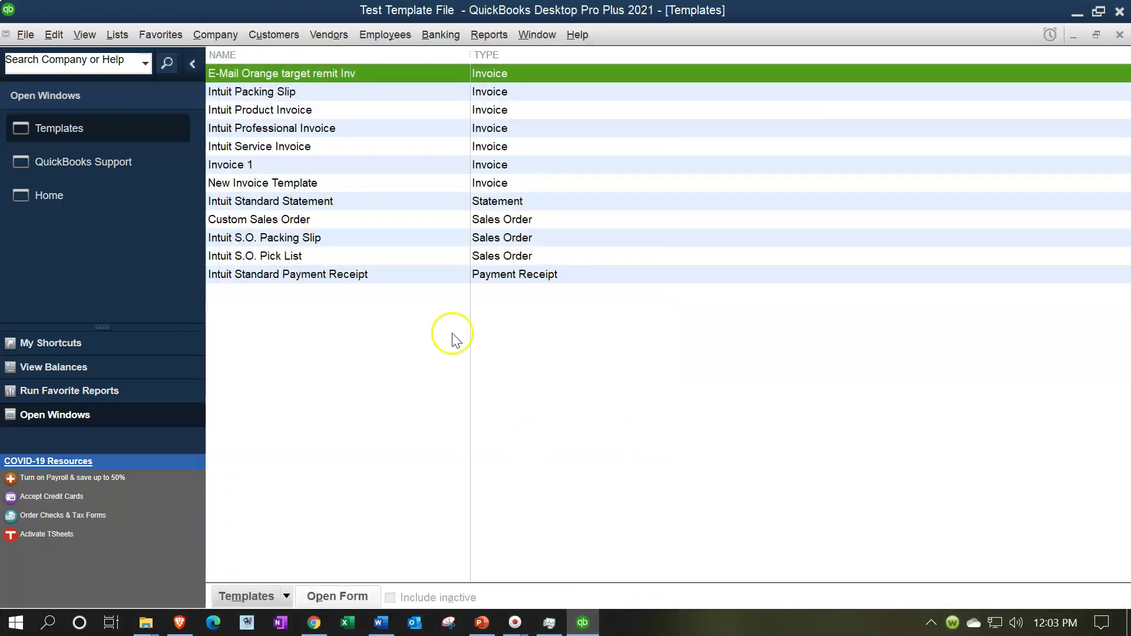
Close the E-Mail Orange template customization keeping changes, return Home, and start Create Invoices
{"action": "double_click", "coordinate": [366, 87]}
{"action": "left_click", "coordinate": [730, 557]}
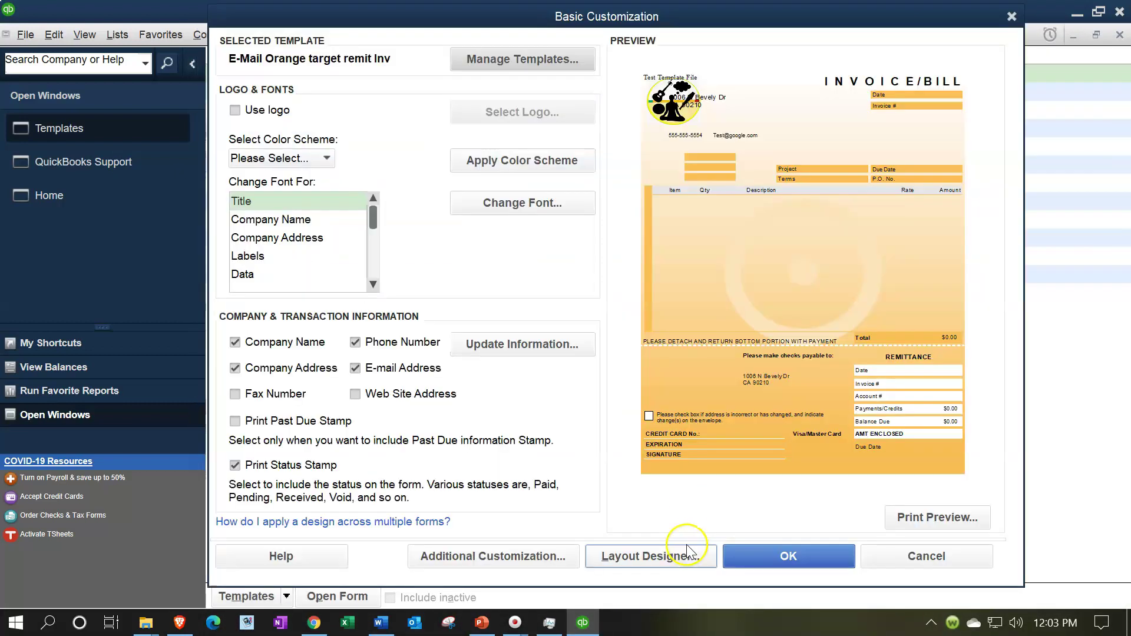
{"action": "left_click", "coordinate": [837, 559]}
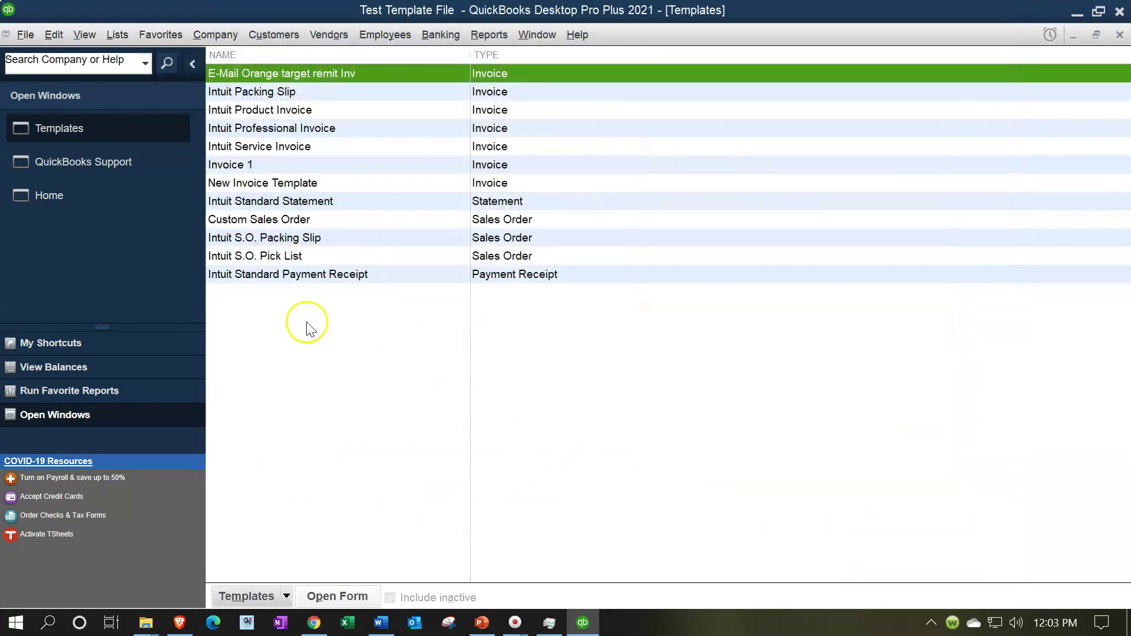
{"action": "left_click", "coordinate": [108, 208]}
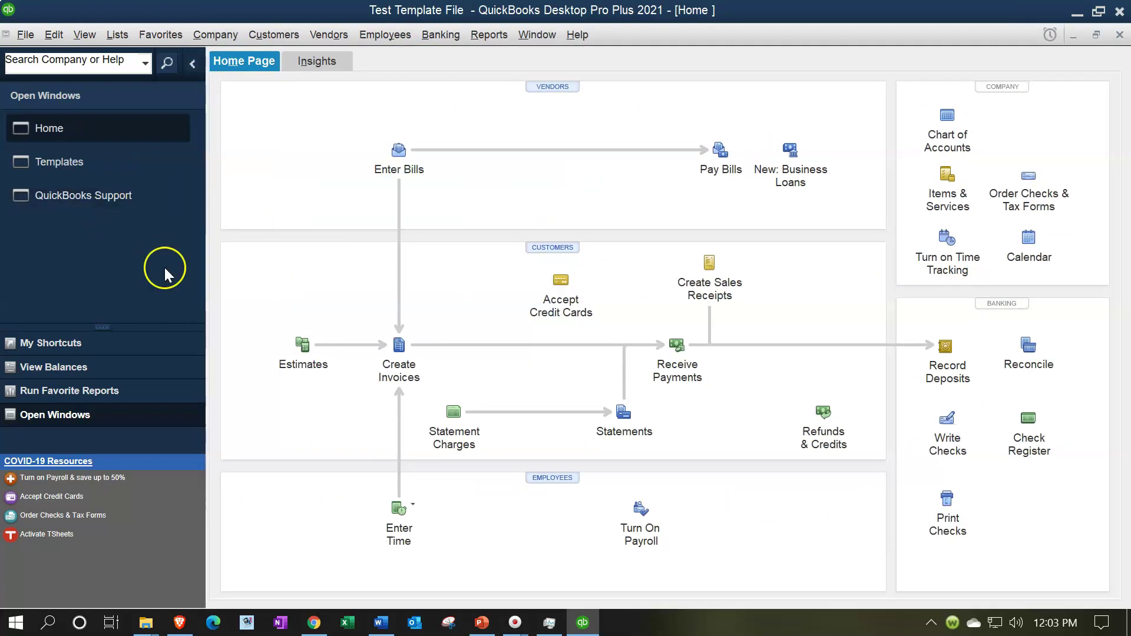
{"action": "left_click", "coordinate": [399, 348]}
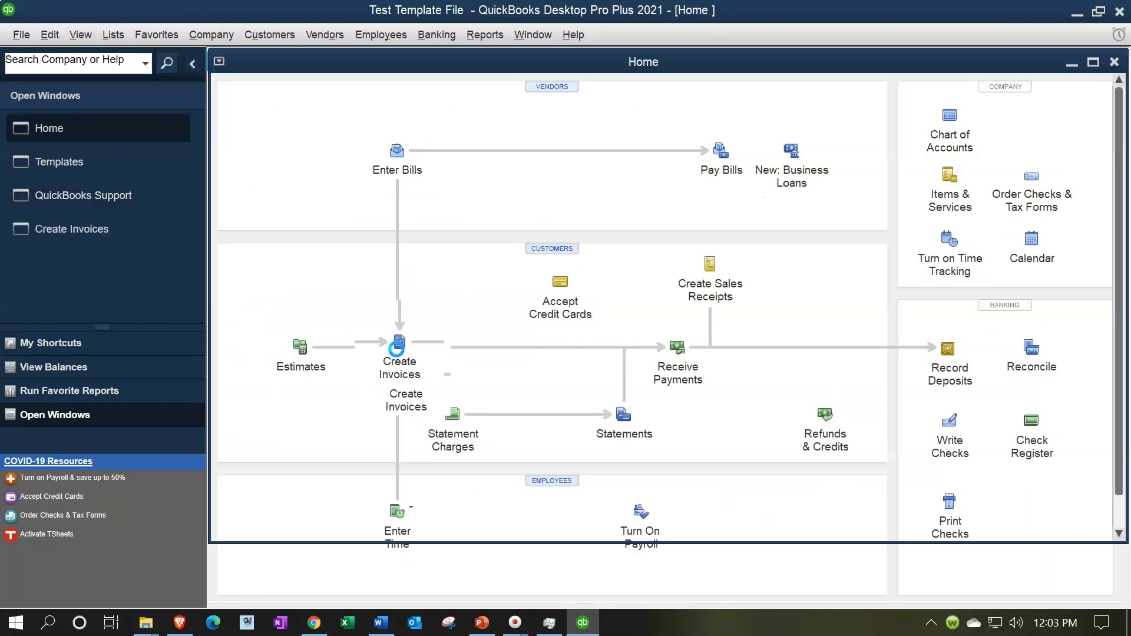
Select the E-Mail Orange target remit Inv template for the new invoice
{"action": "left_click", "coordinate": [719, 143]}
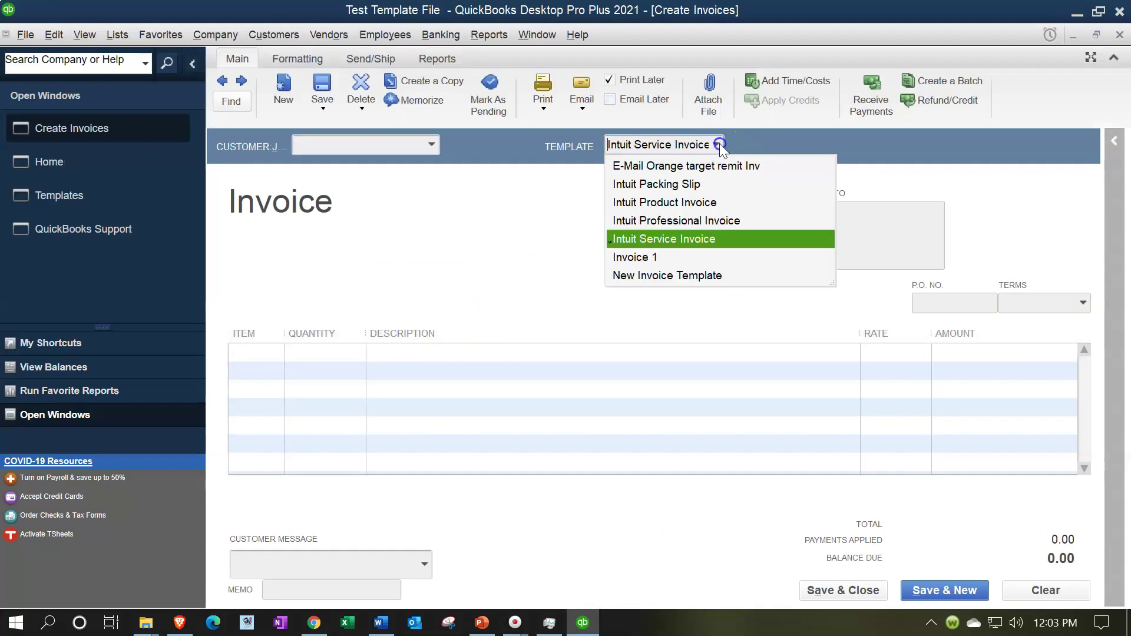
{"action": "left_click", "coordinate": [695, 163]}
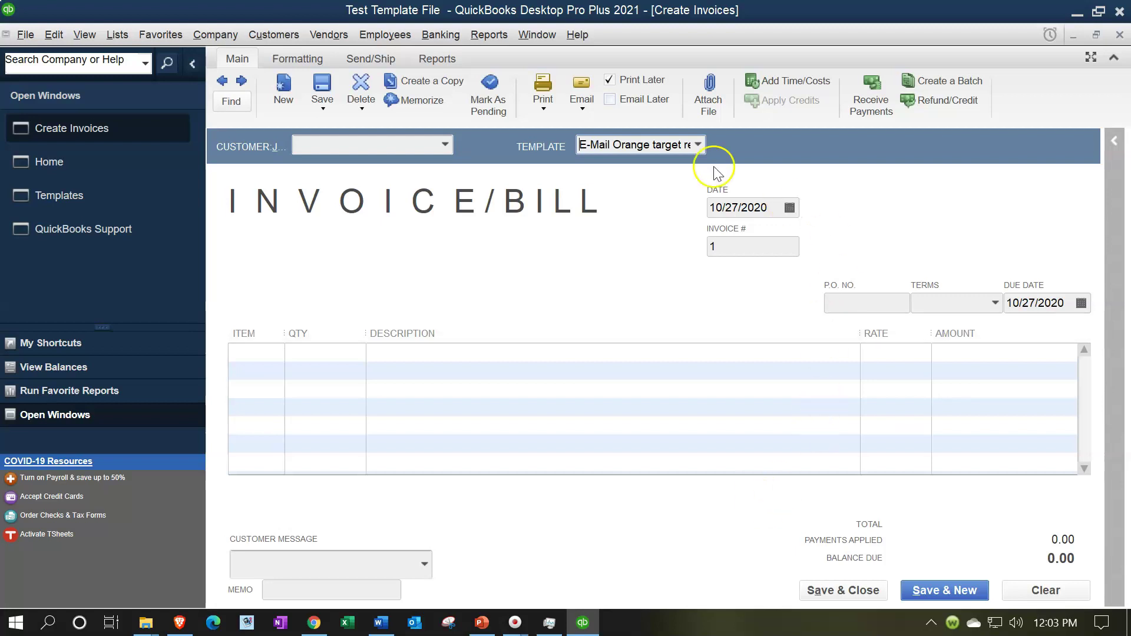
Print-preview the invoice and zoom in on the logo and address area
{"action": "left_click", "coordinate": [545, 108]}
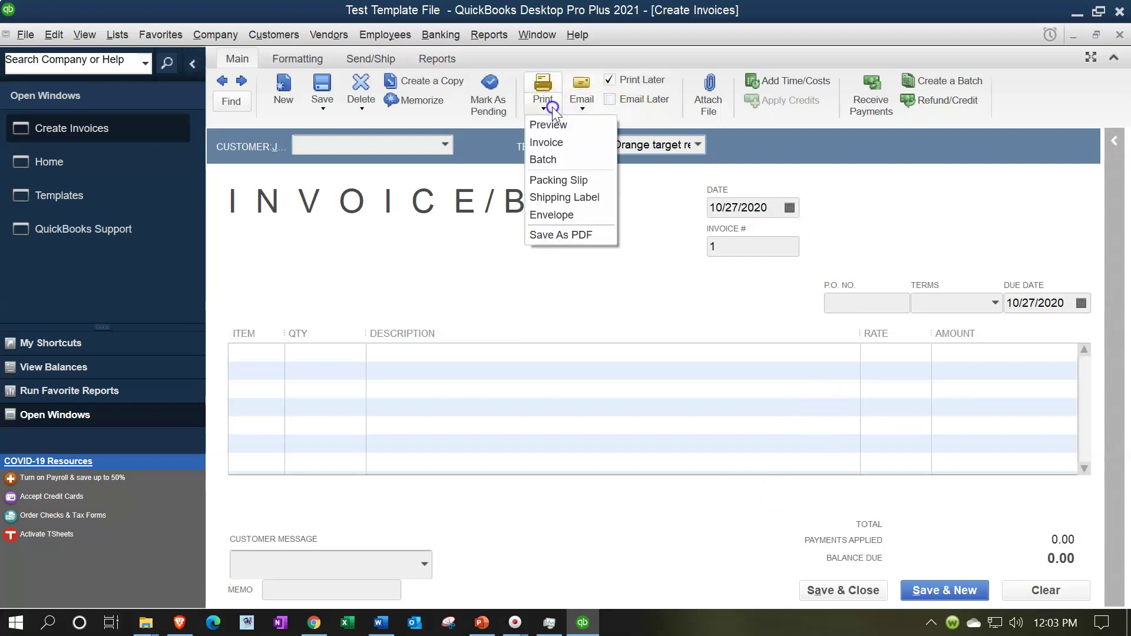
{"action": "left_click", "coordinate": [555, 125]}
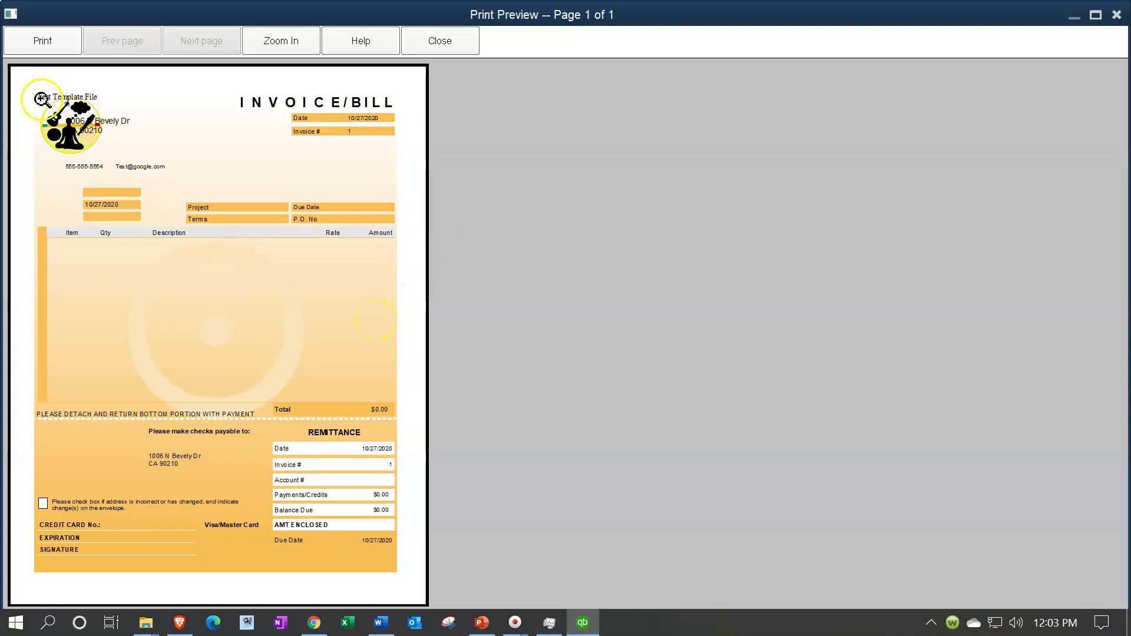
{"action": "left_click", "coordinate": [117, 127]}
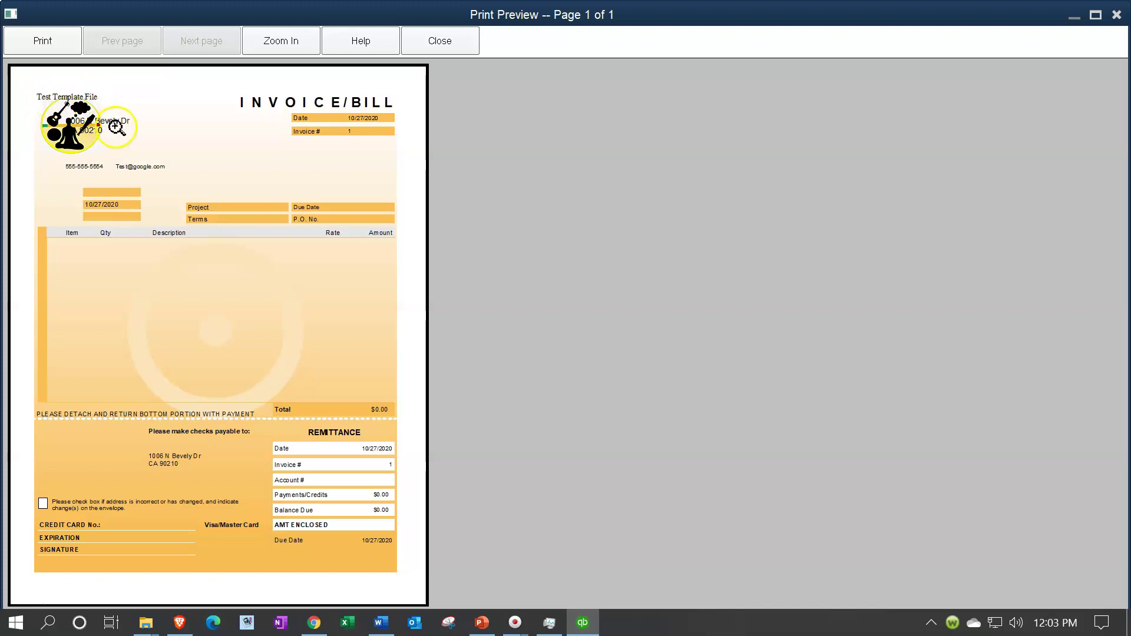